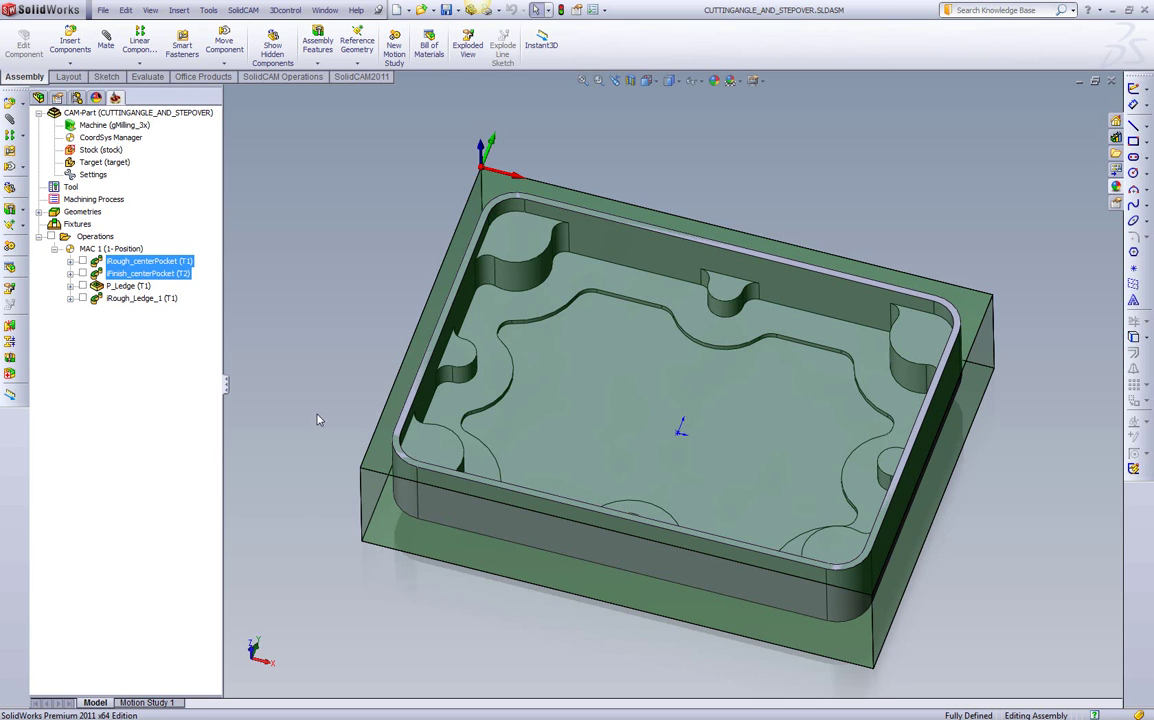
Step: Select the pocket floor face in the model
click(555, 302)
Step: Run a SolidVerify simulation of the rough and finish center-pocket operations
right_click(135, 250)
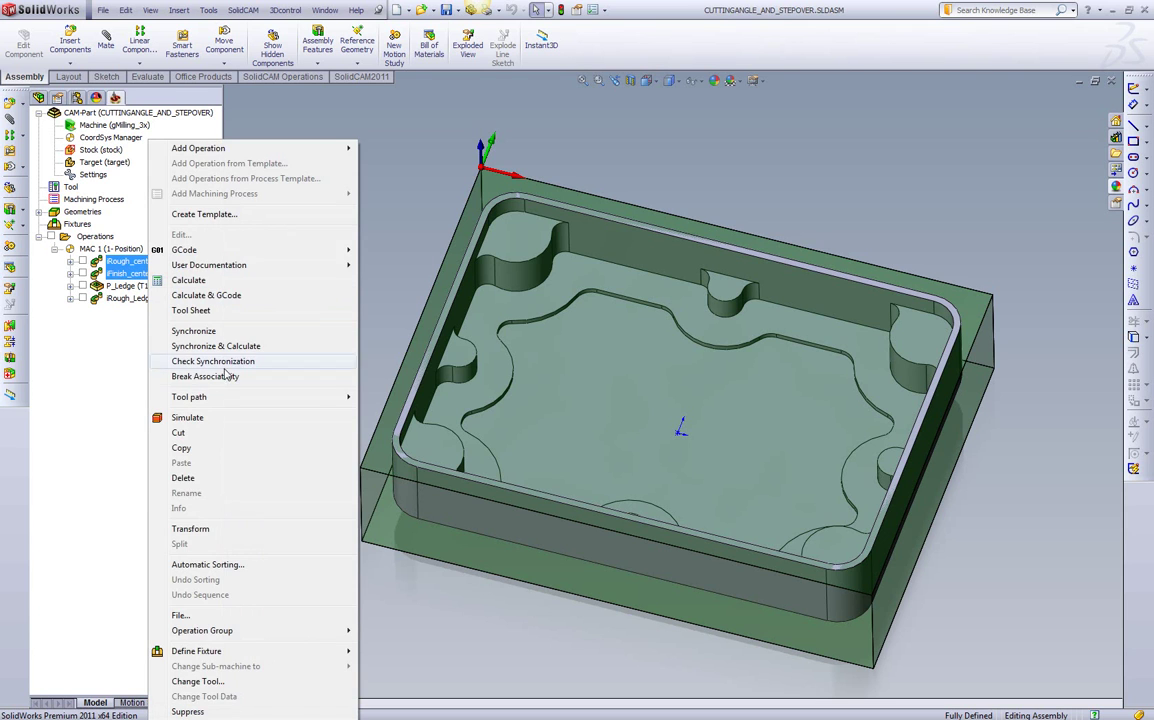
click(237, 418)
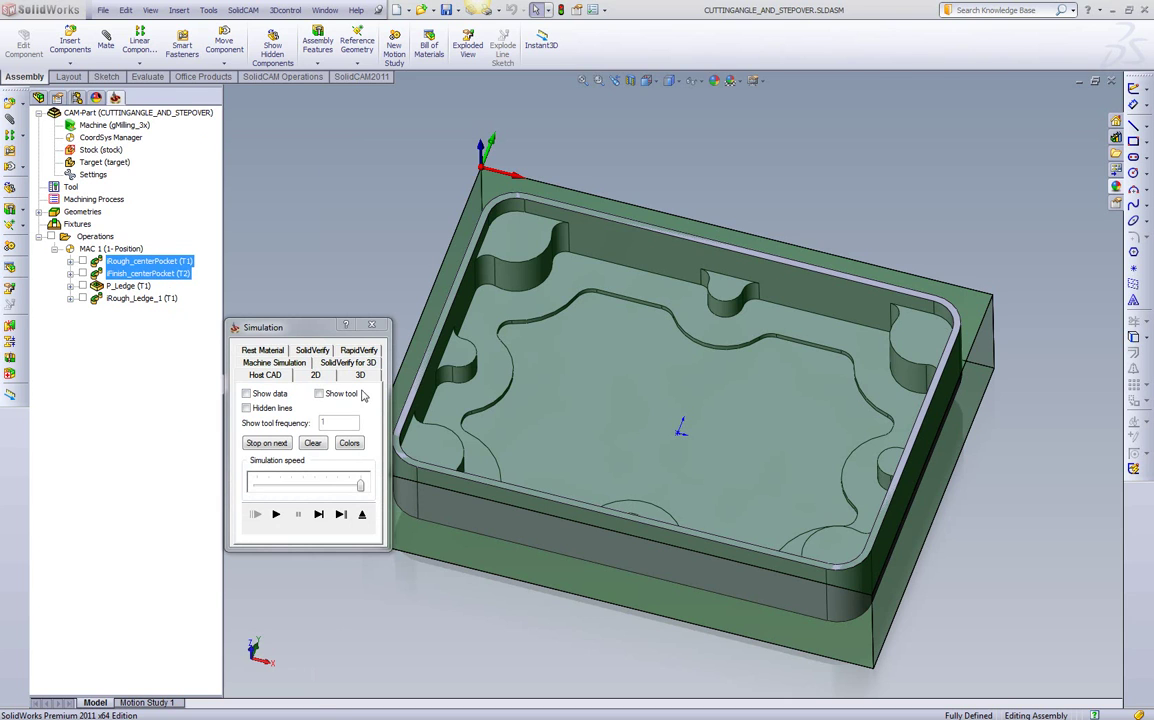
click(312, 350)
click(340, 516)
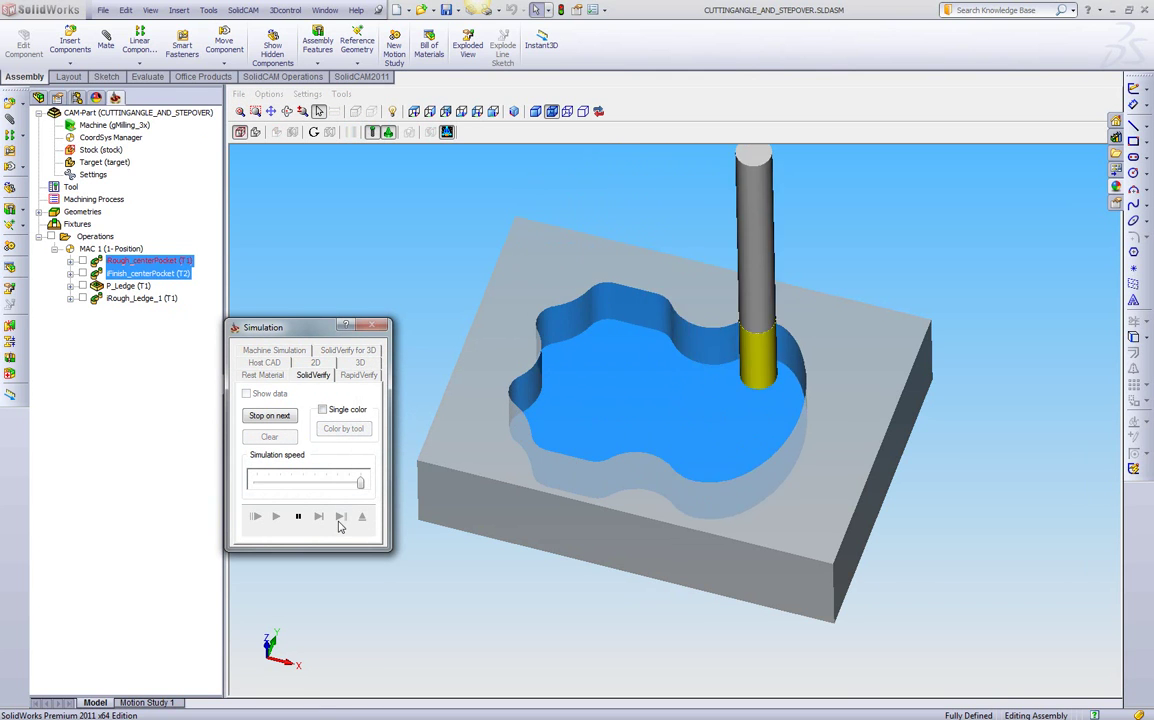
click(340, 517)
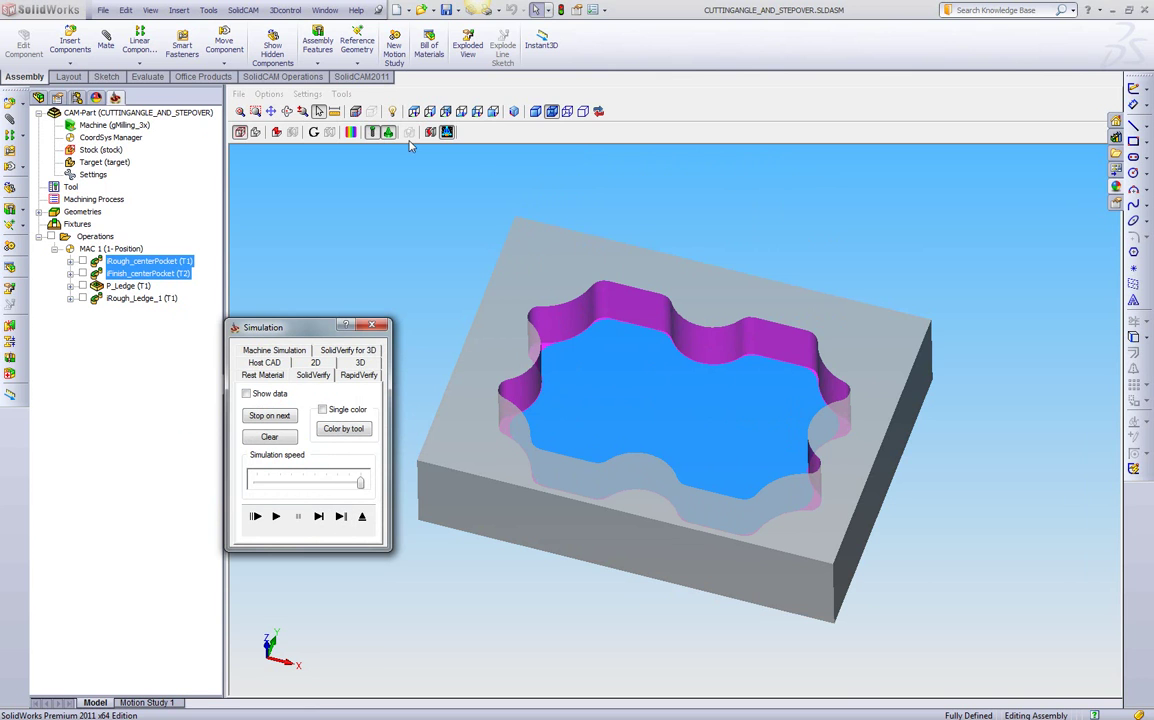
Step: Make the stock transparent, inspect the pocket walls from above, and close the simulation
click(255, 132)
scroll(652, 349, up, 5)
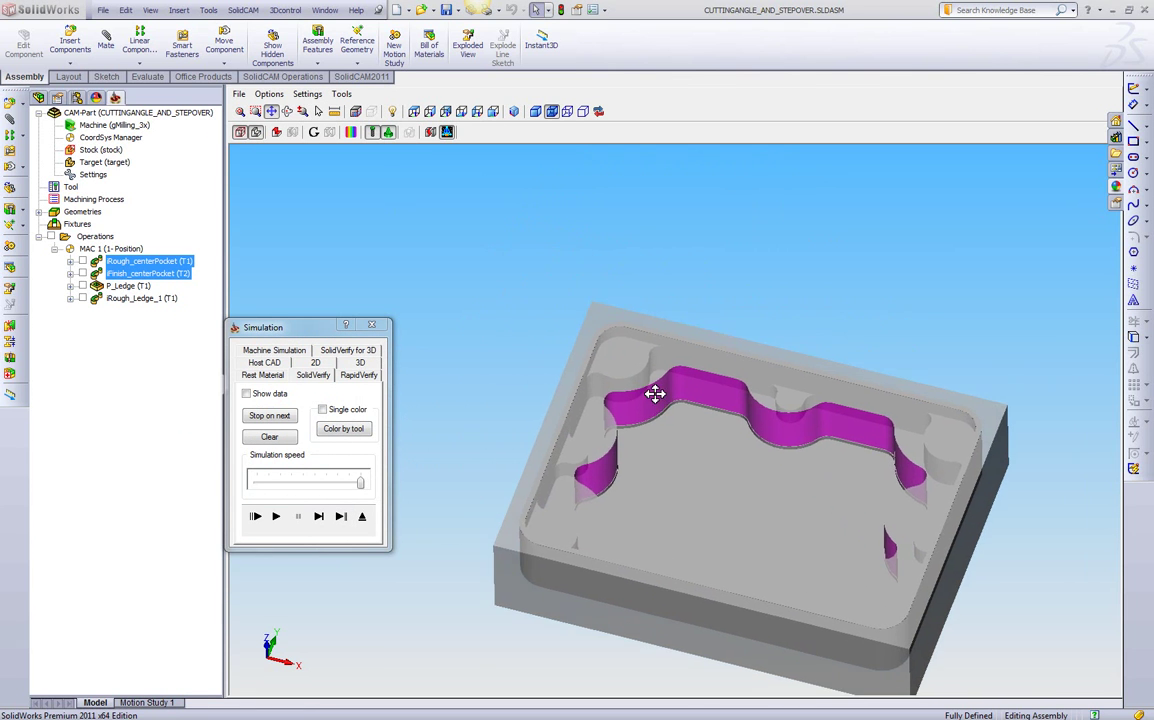
middle_drag(652, 349, 705, 397)
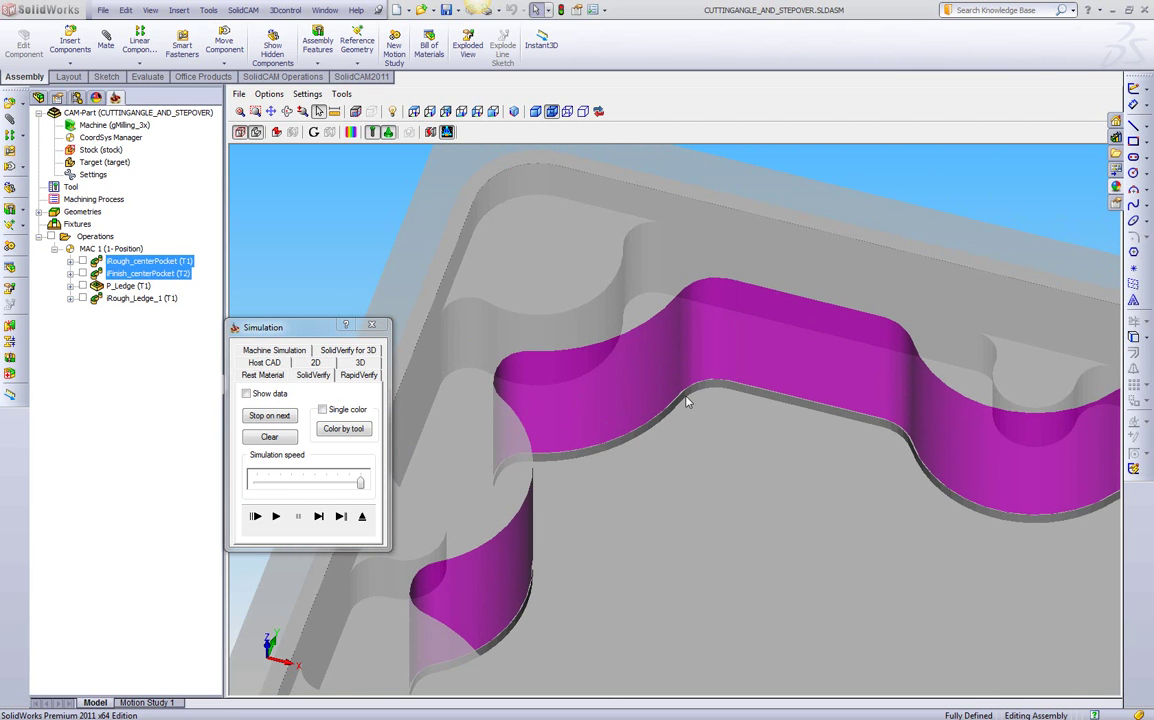
scroll(621, 385, down, 2)
click(371, 326)
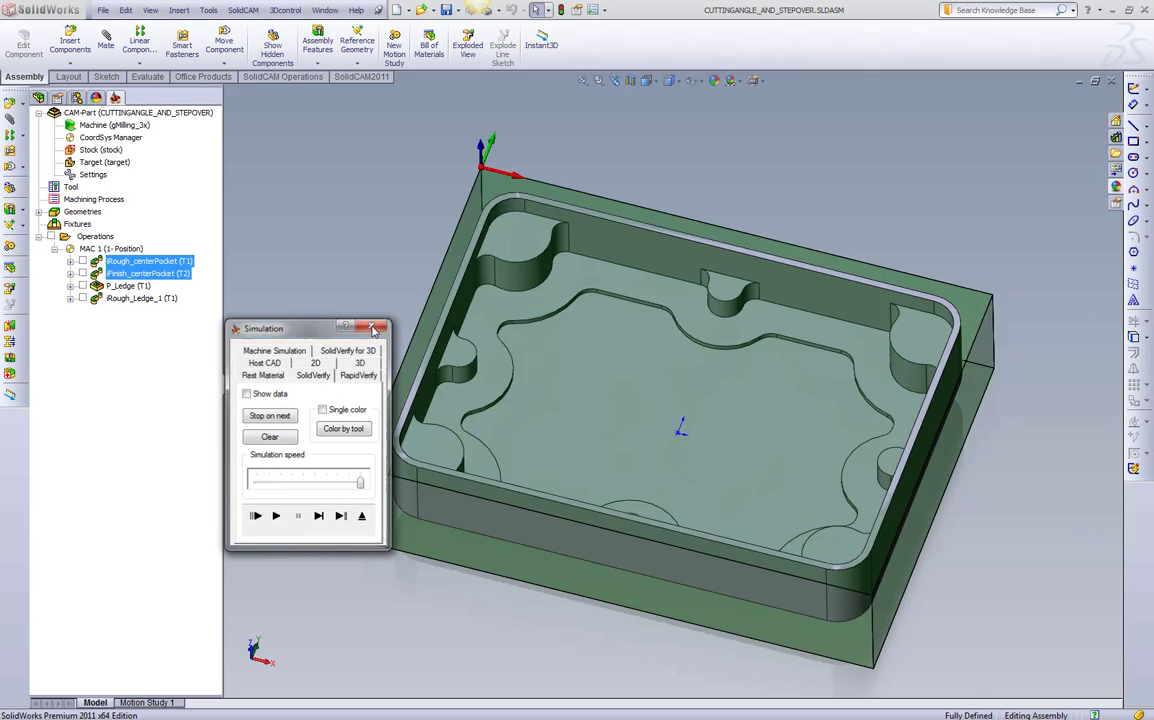
Step: Select P_Ledge (T1) and display its toolpath on the part
click(110, 285)
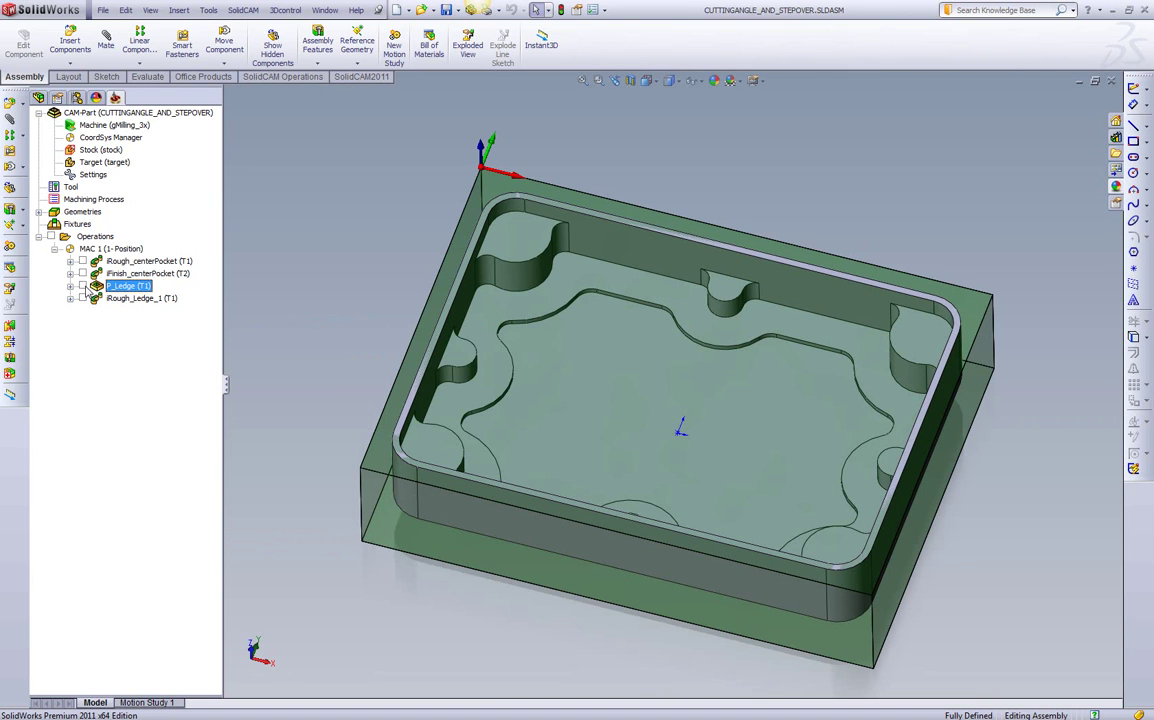
click(83, 286)
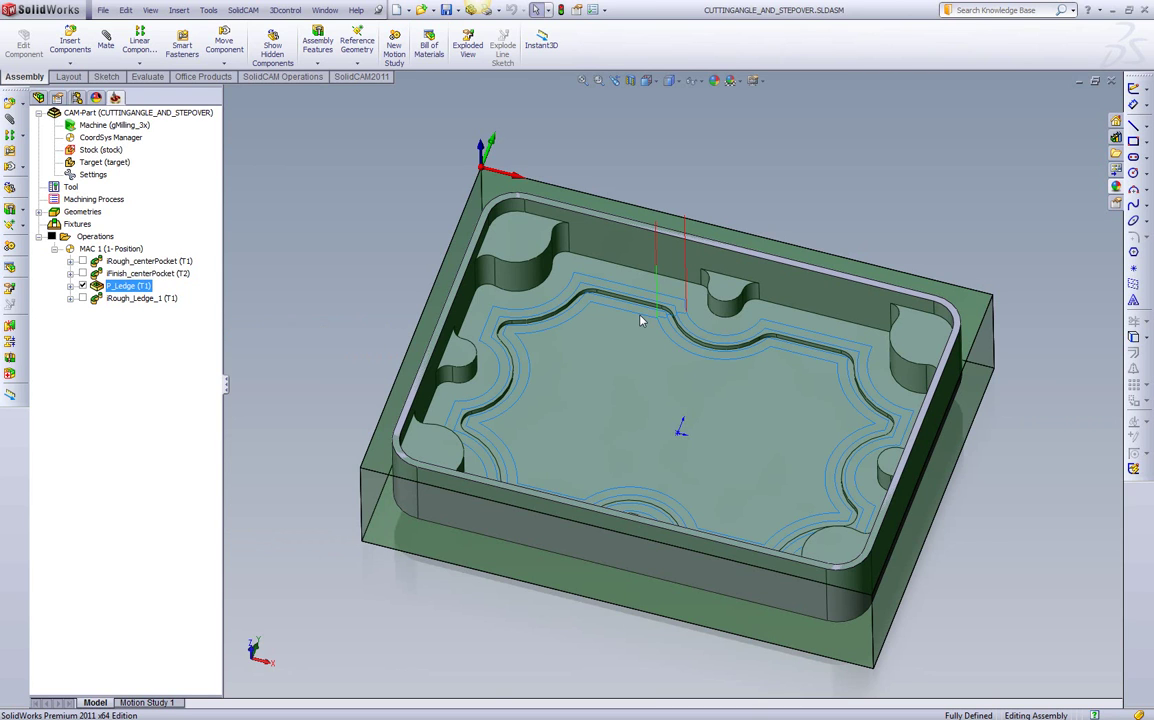
Step: Open a SolidVerify simulation of P_Ledge in Top view and wireframe, zoomed to the upper-left
right_click(108, 286)
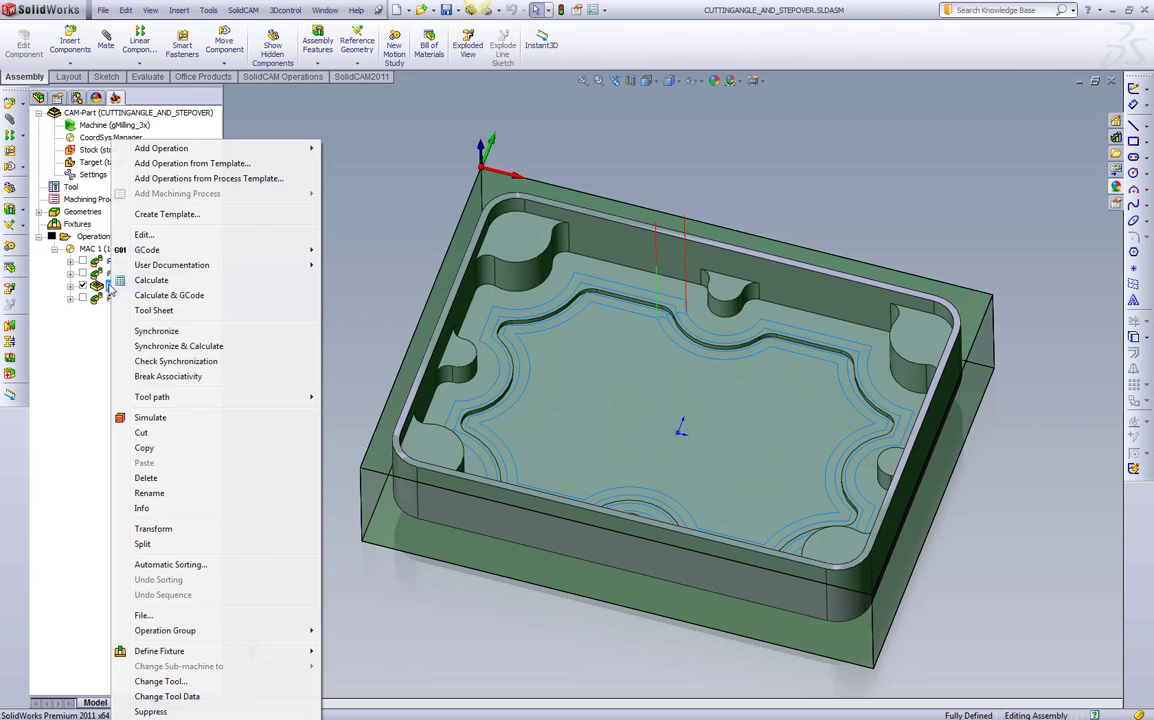
click(185, 420)
click(312, 351)
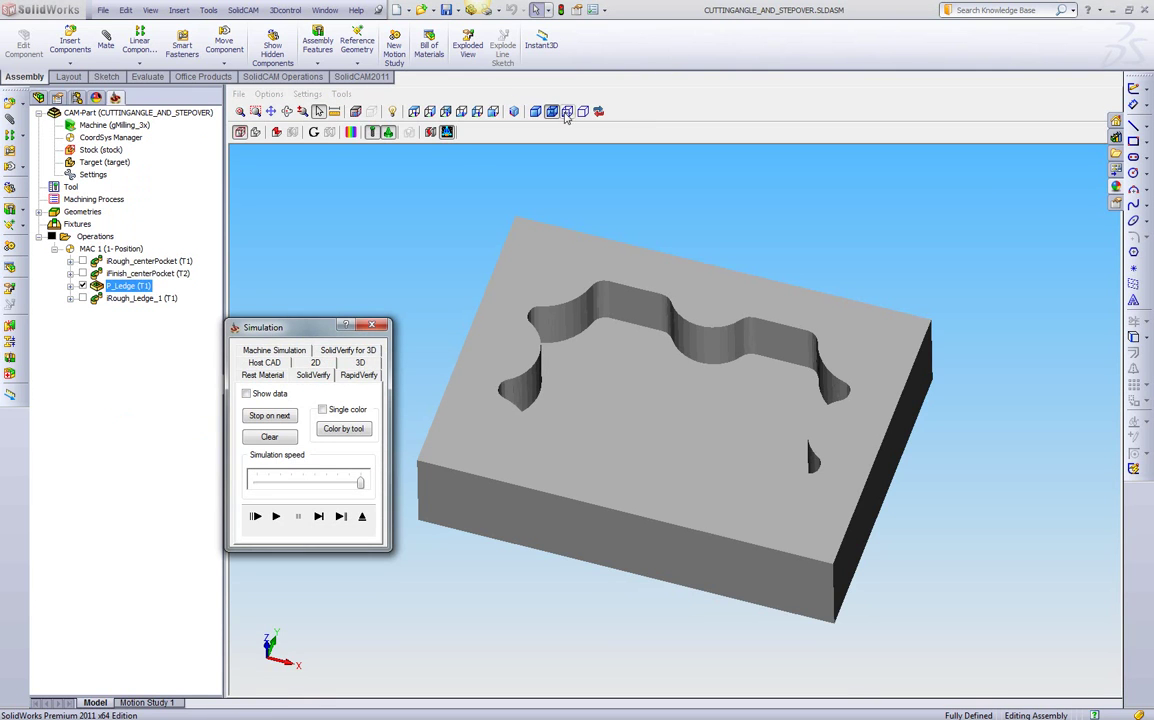
click(415, 112)
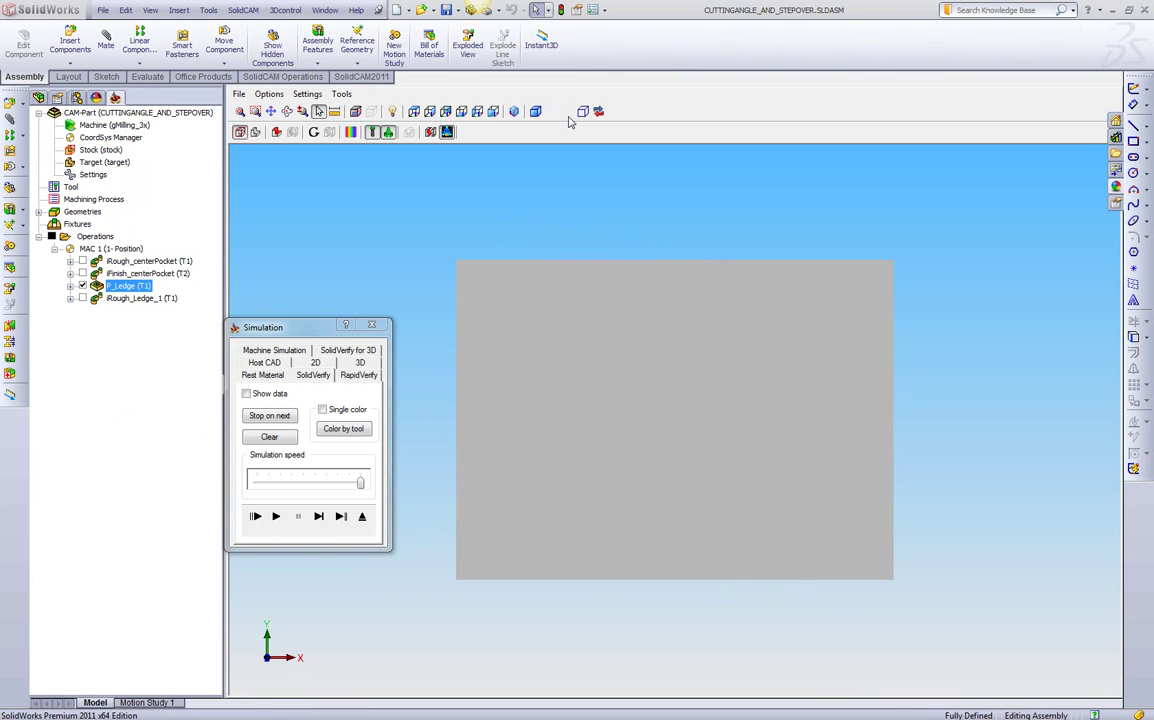
click(567, 112)
scroll(620, 445, up, 5)
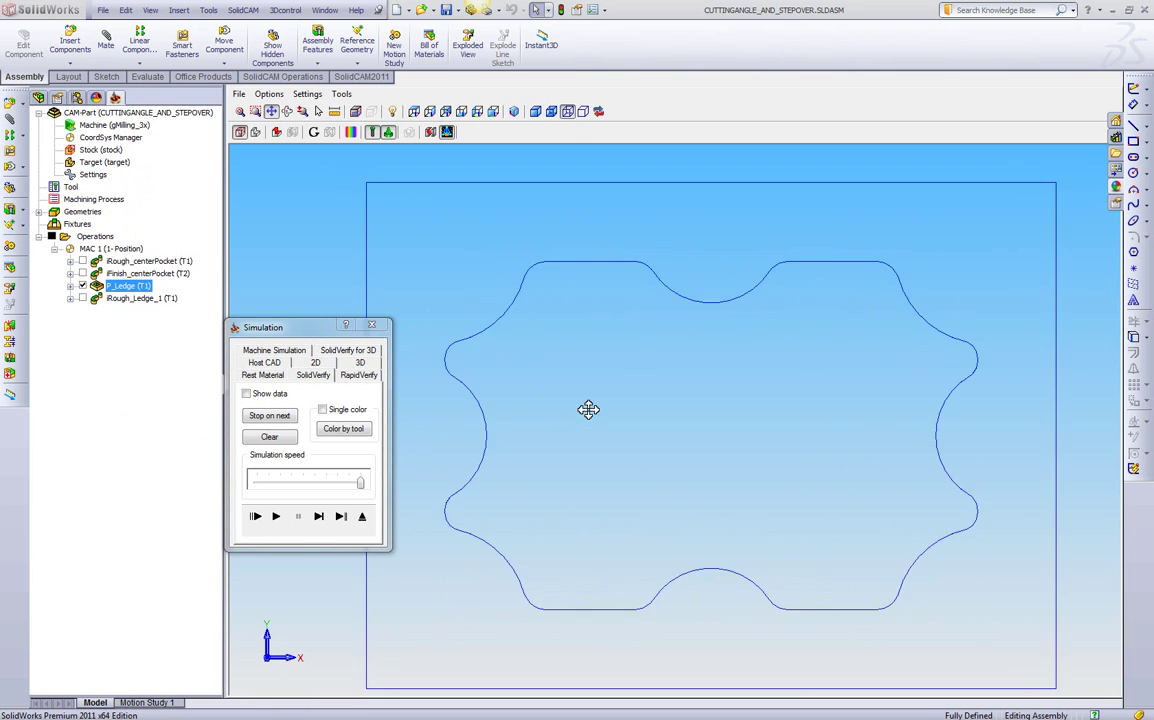
scroll(662, 442, up, 2)
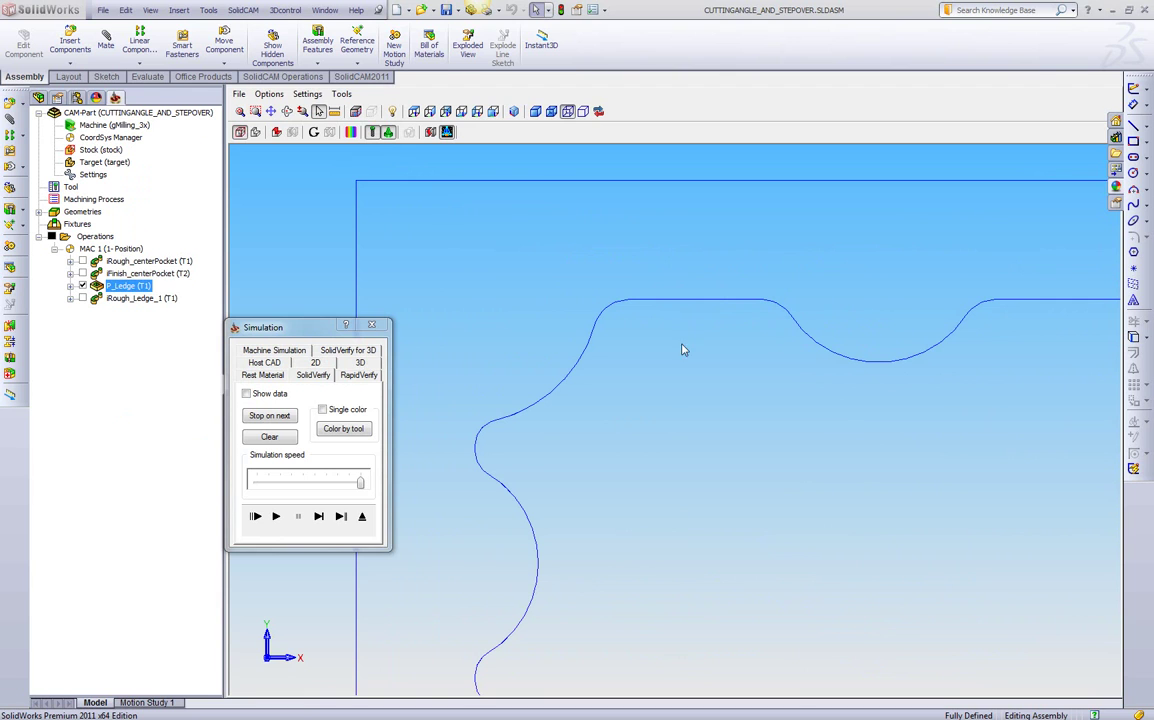
Step: Enable Single step and advance the tool one move along the ledge
click(318, 516)
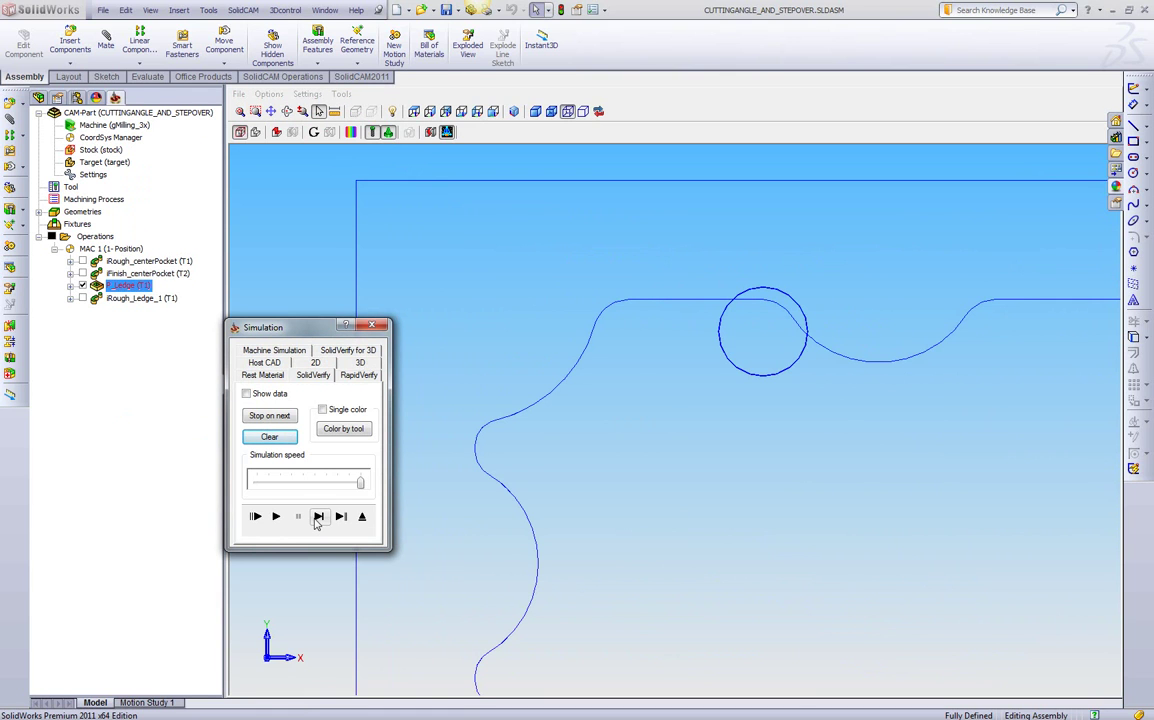
click(317, 518)
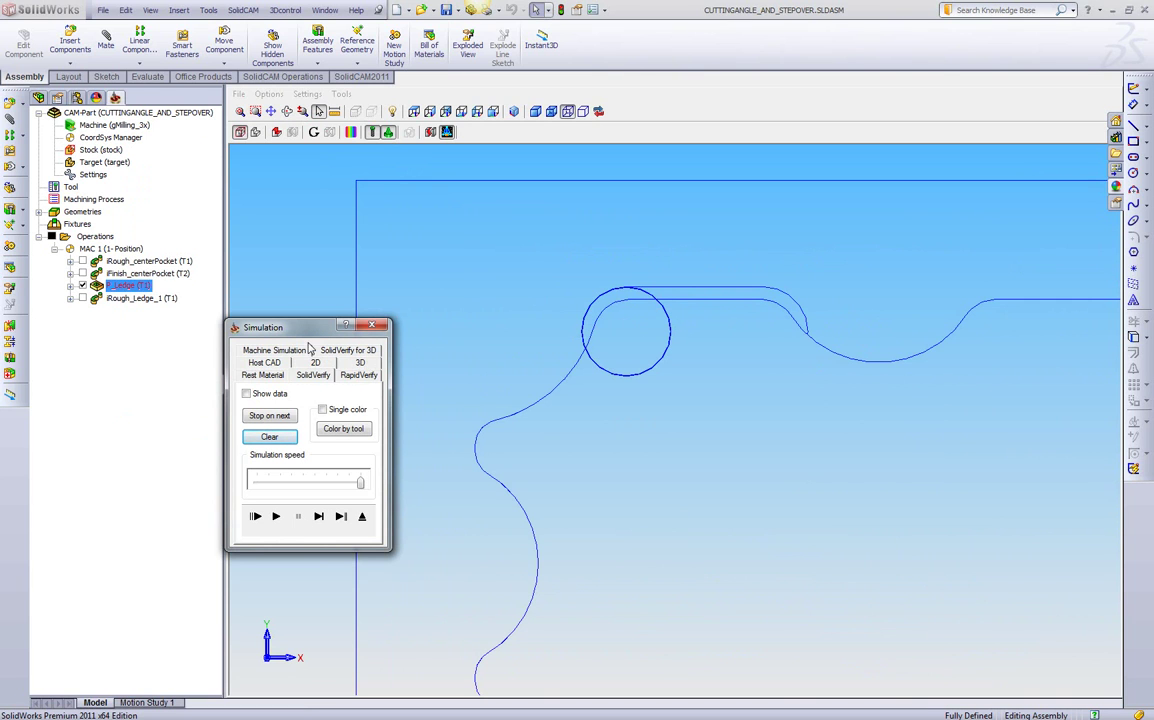
drag(279, 327, 87, 456)
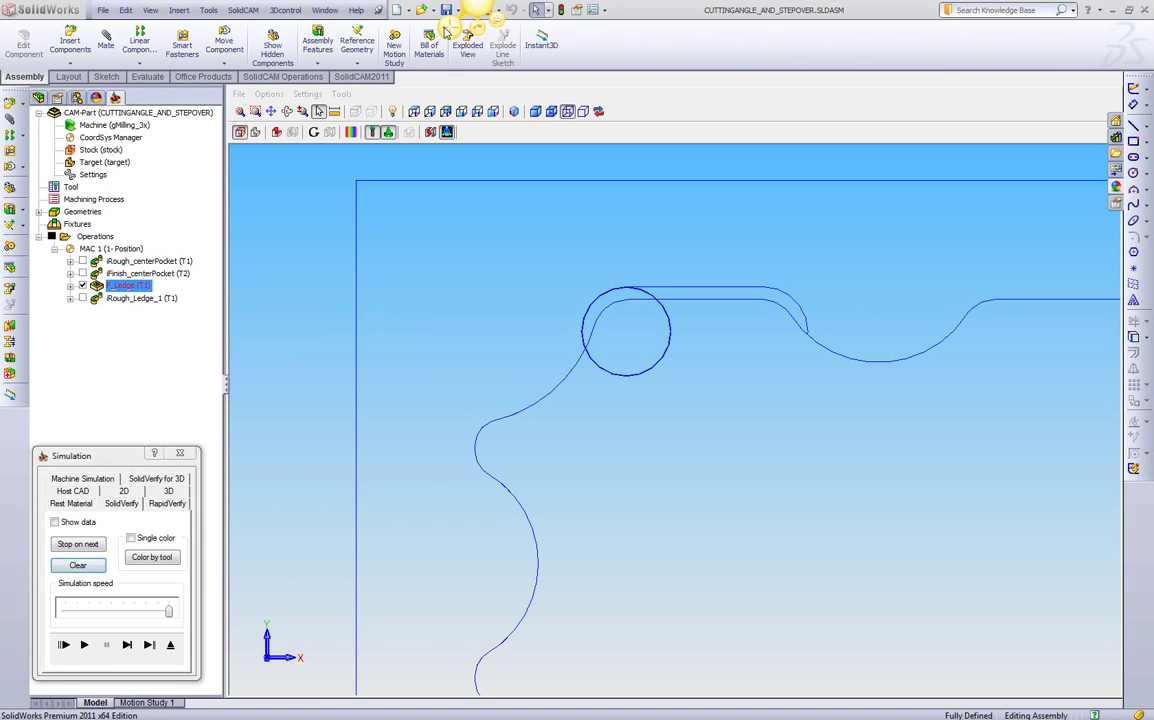
Step: Capture the SolidWorks simulation window region as a Jing image
key(Print)
drag(72, 5, 1110, 703)
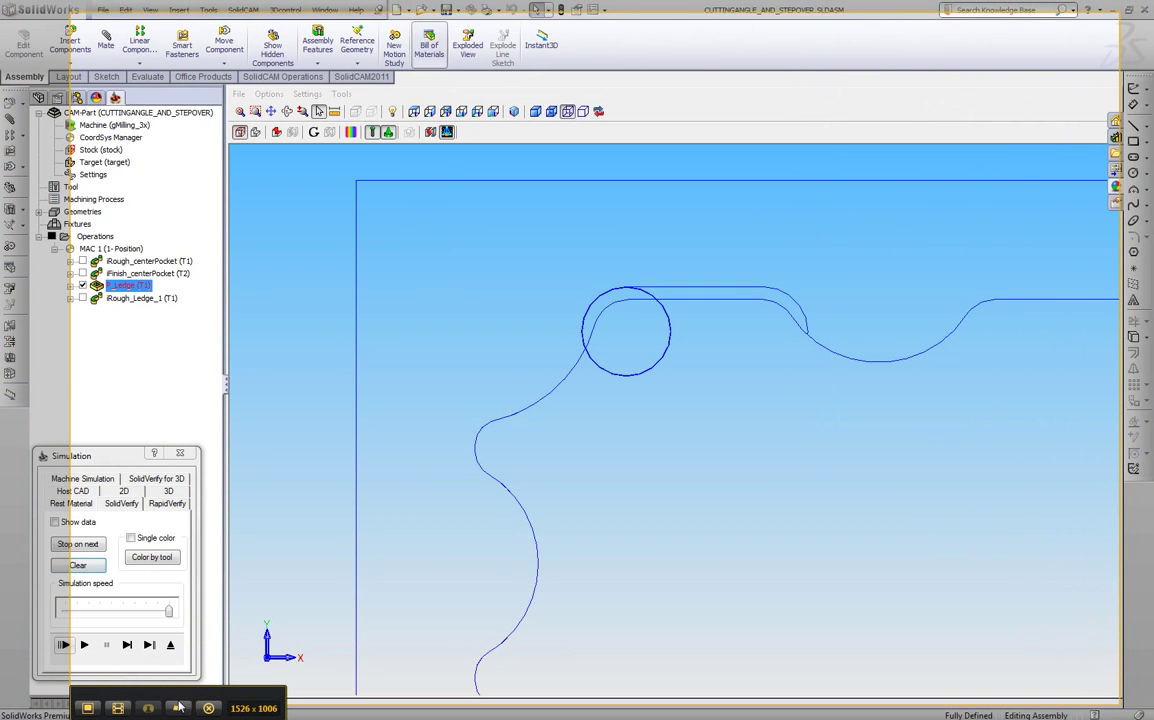
click(87, 708)
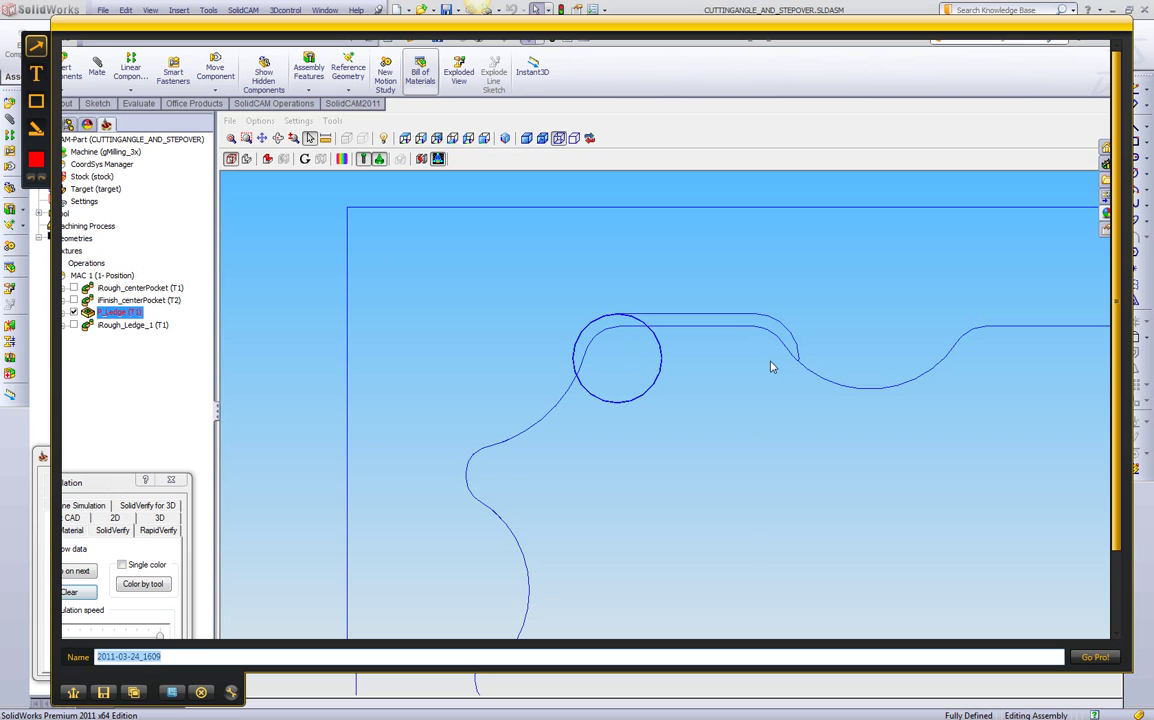
Step: Draw a blue arrow pointing at the tool circle
drag(774, 357, 667, 364)
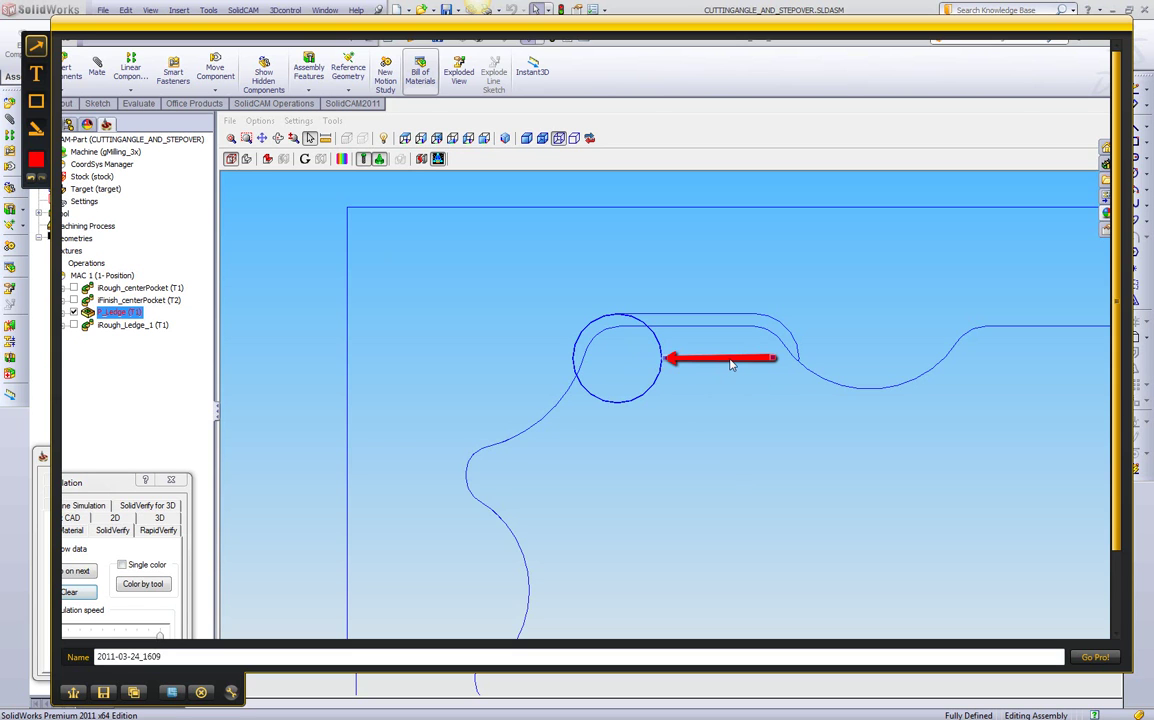
click(35, 157)
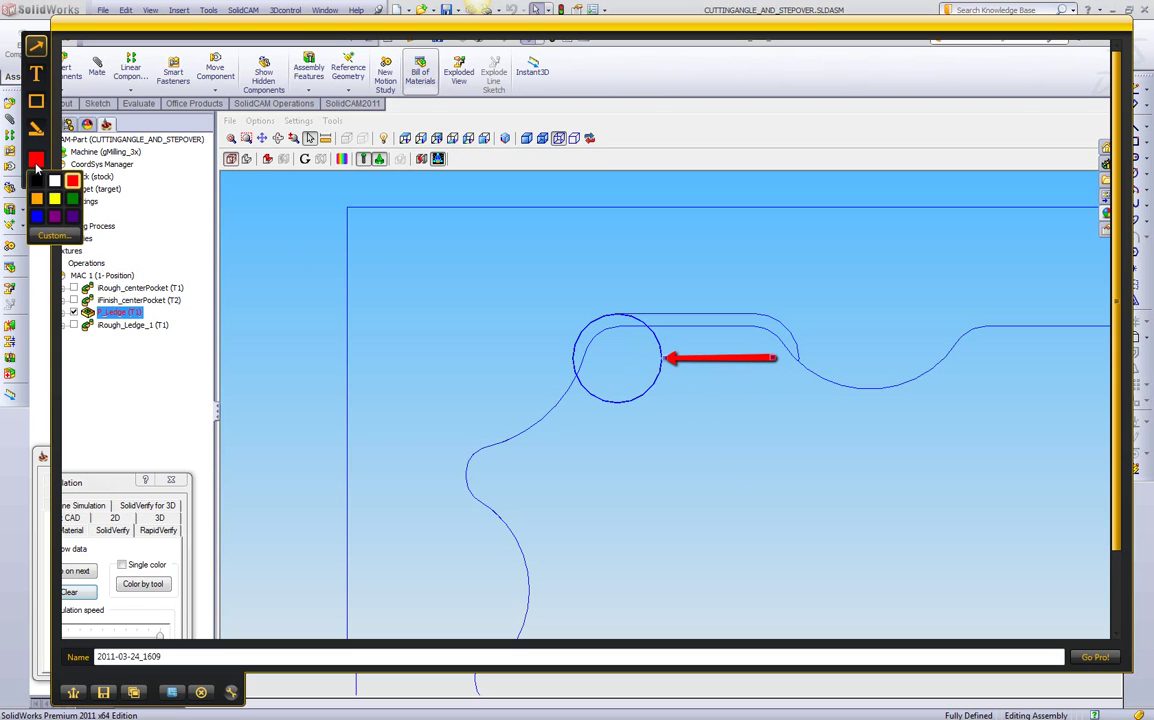
click(37, 215)
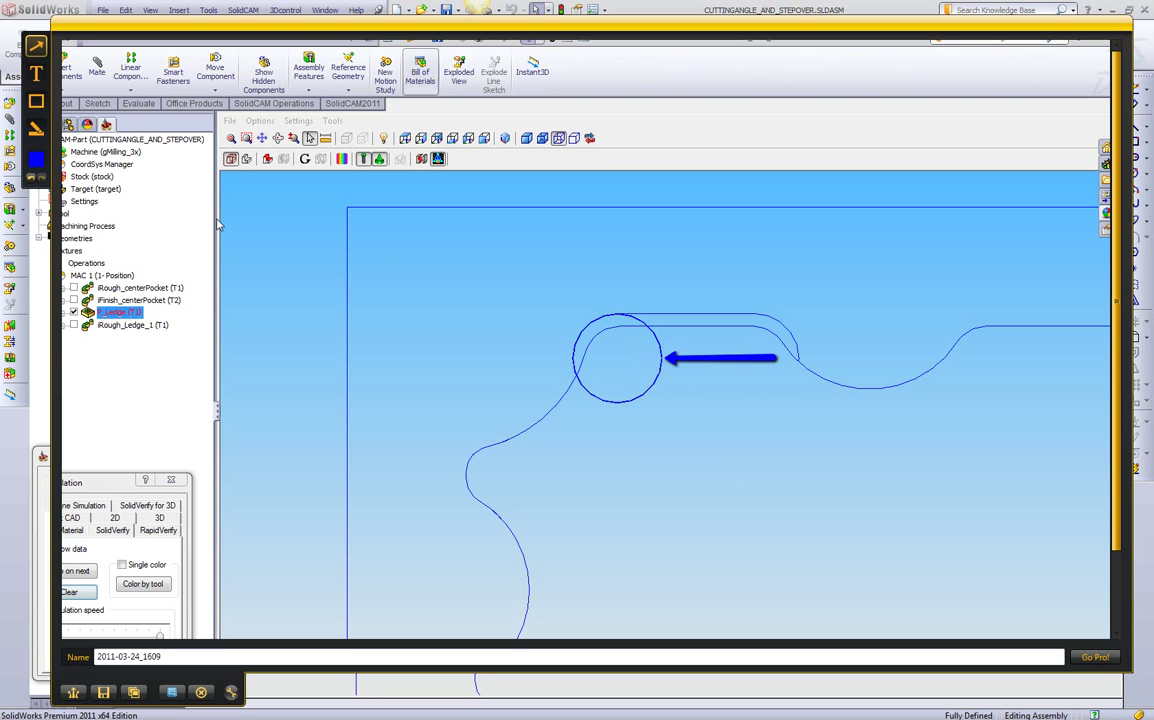
Step: Add a text label reading 'Cutting direction' beside the arrow
click(36, 73)
drag(768, 343, 953, 397)
text(Cutting )
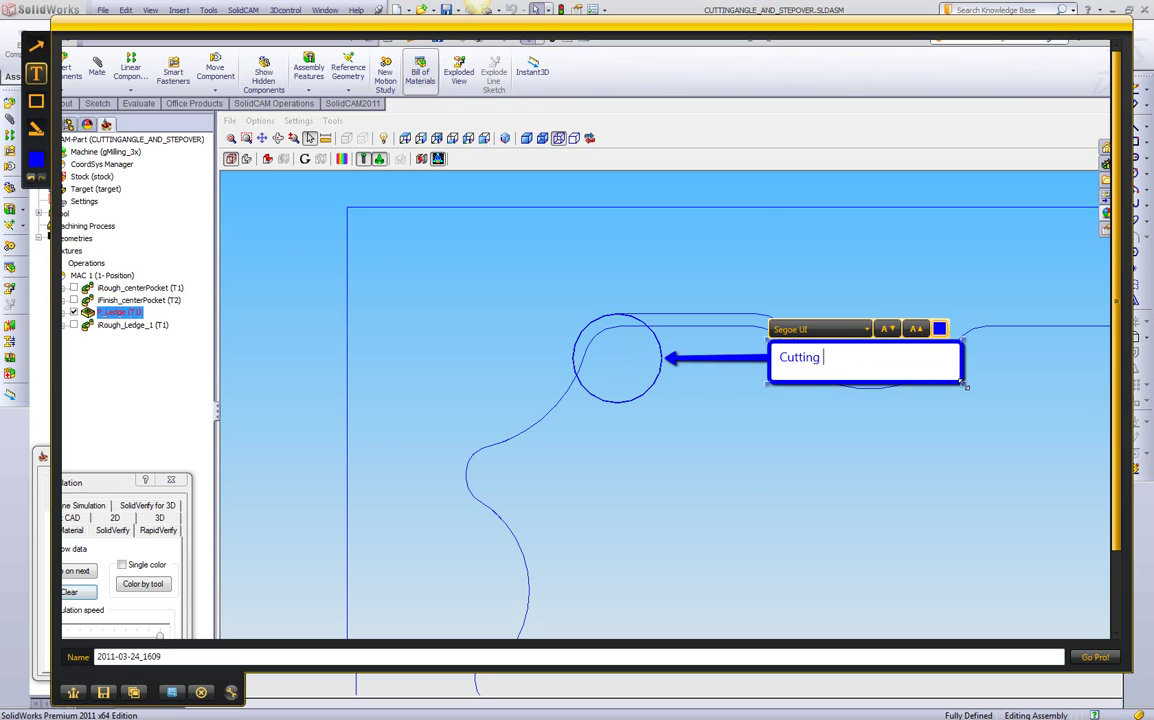
text(direction)
click(952, 396)
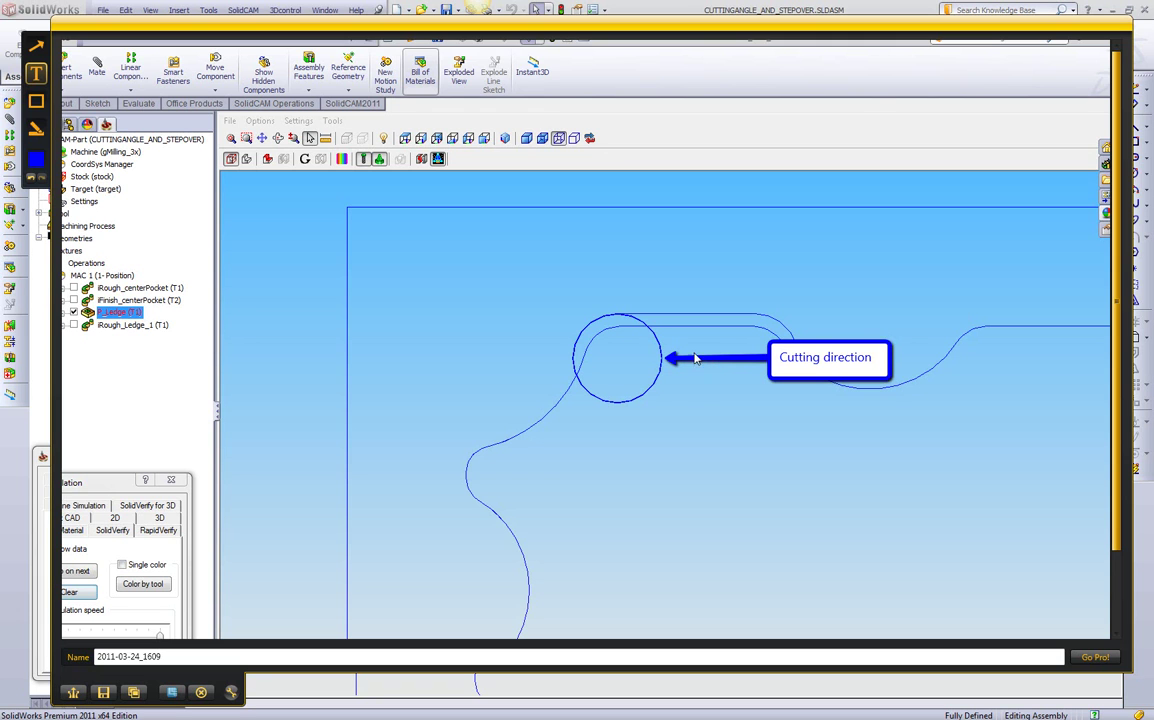
Step: Draw two leftward arrows from the tool circle's top and lower-left edges
key(a)
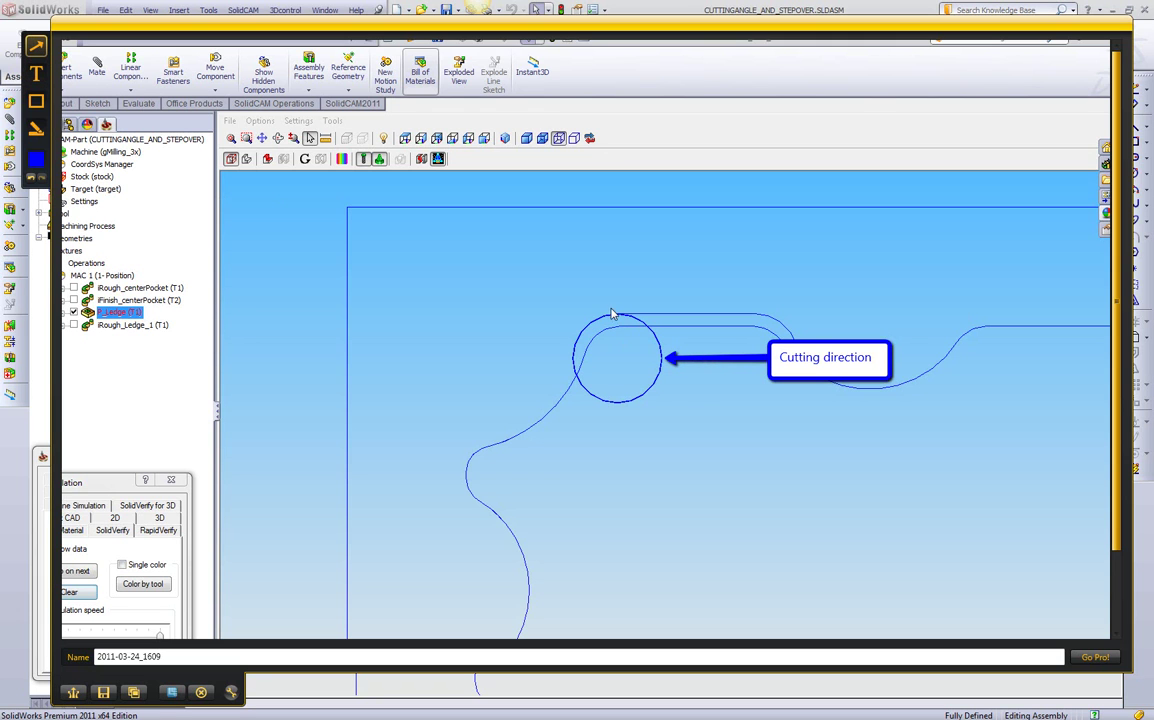
drag(617, 317, 510, 316)
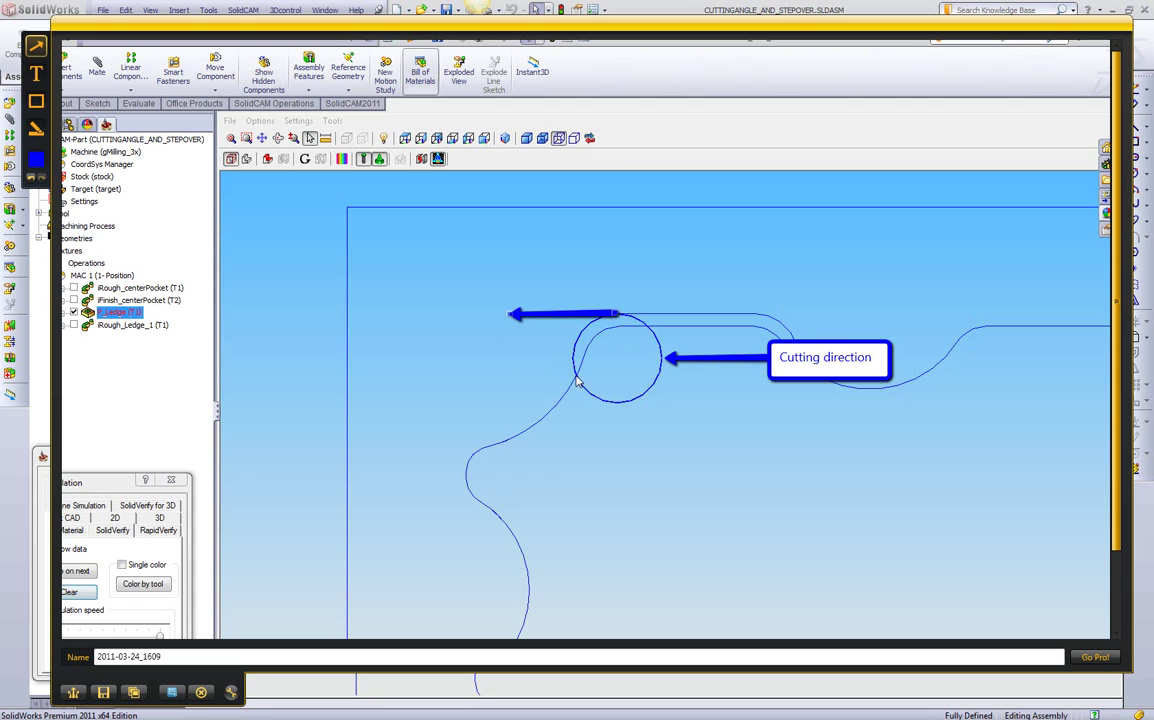
drag(576, 379, 497, 377)
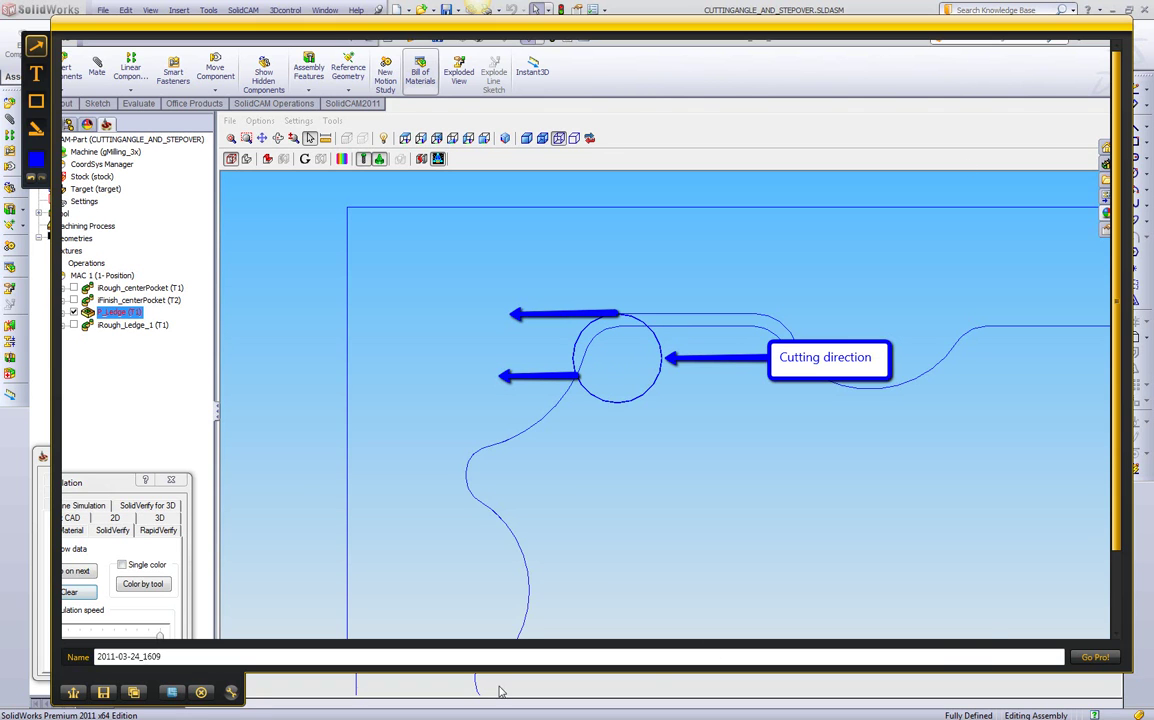
Step: Close the Jing preview and step the P_Ledge simulation one more move
click(204, 694)
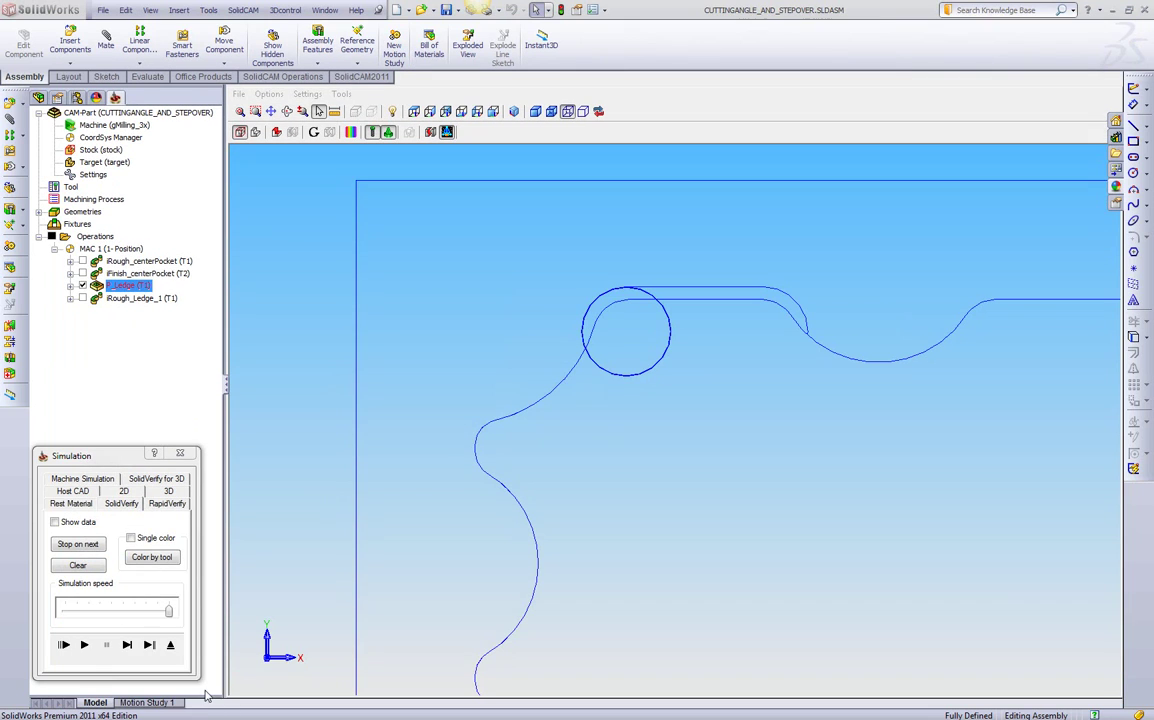
click(127, 645)
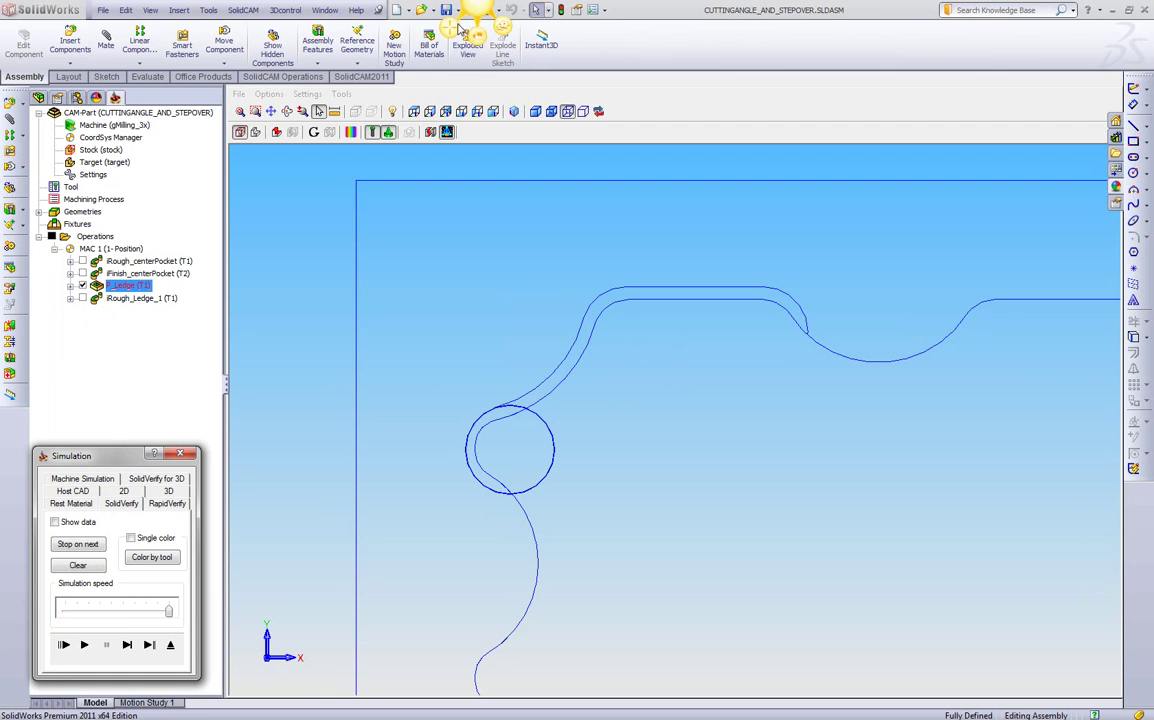
Step: Take a new Jing capture of the advanced simulation view
key(Print)
drag(46, 71, 1066, 702)
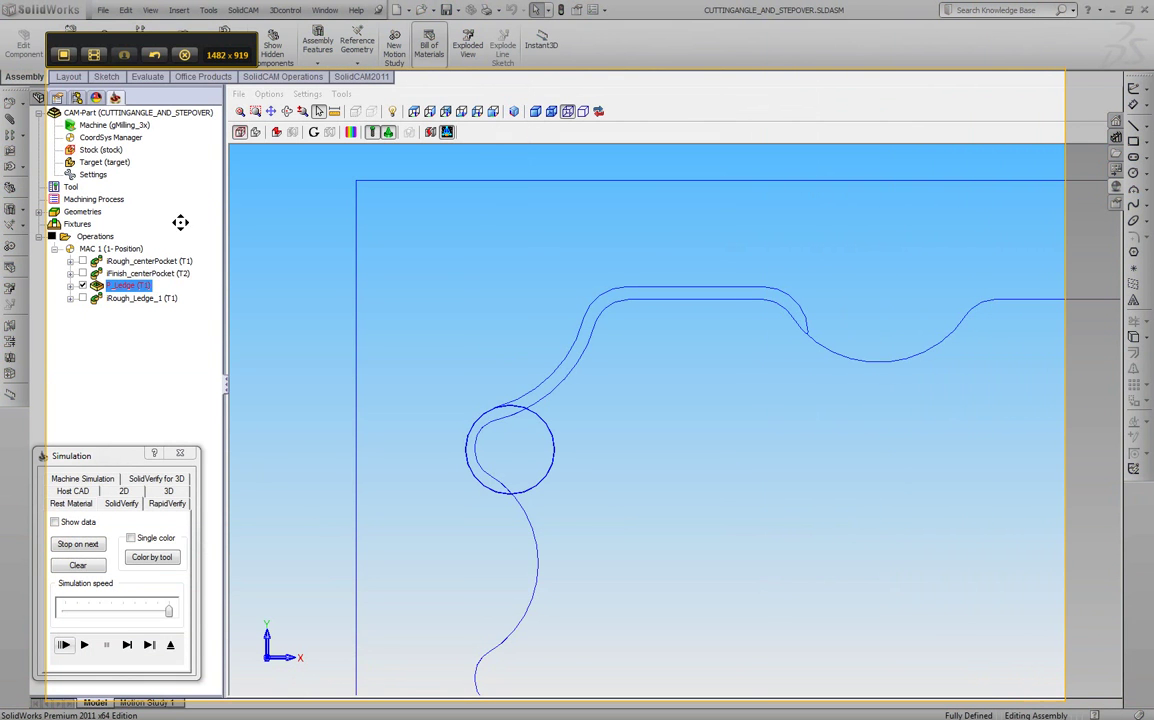
click(63, 55)
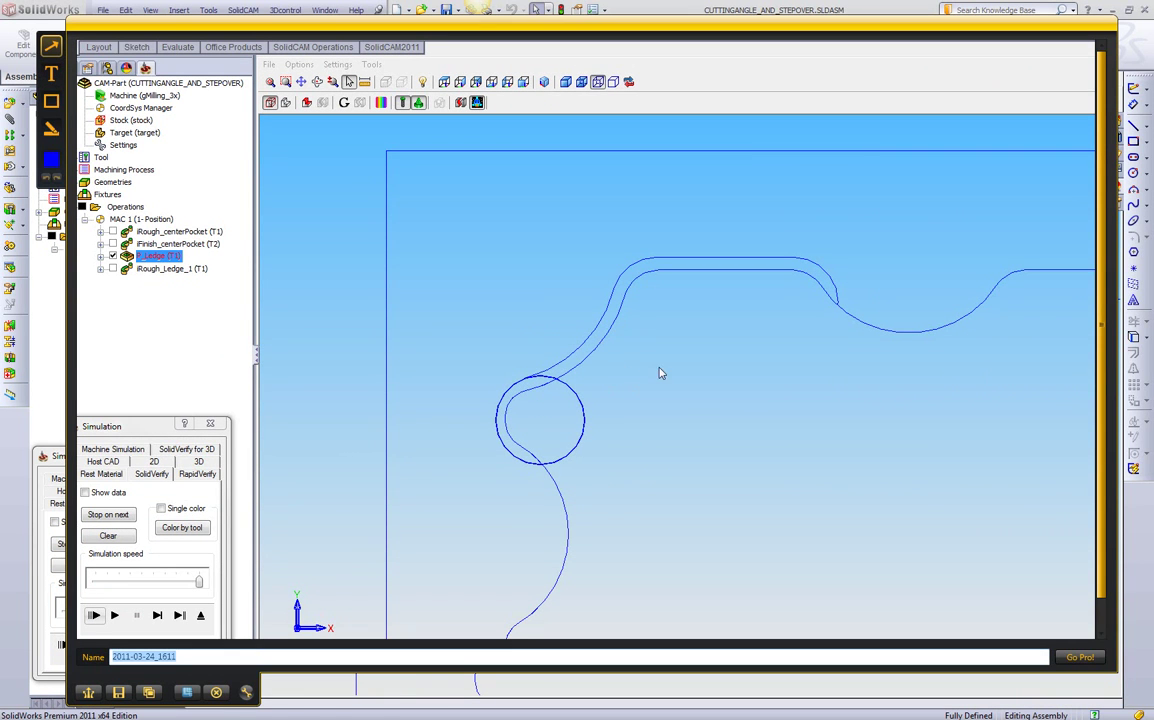
Step: Draw three arrows around the tool circle pointing along the toolpath toward the lower left
mouse_move(676, 362)
mouse_down()
mouse_move(618, 400)
mouse_move(590, 407)
mouse_move(591, 396)
mouse_up()
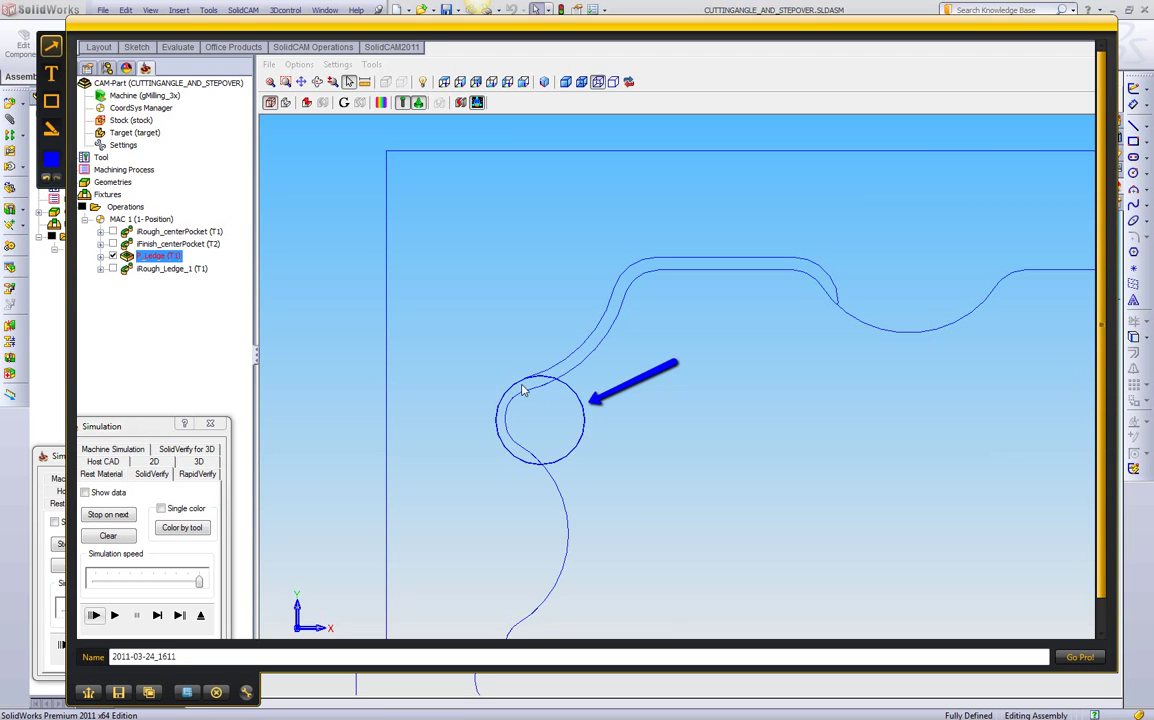
mouse_move(522, 383)
mouse_down()
mouse_move(456, 400)
mouse_move(428, 424)
mouse_up()
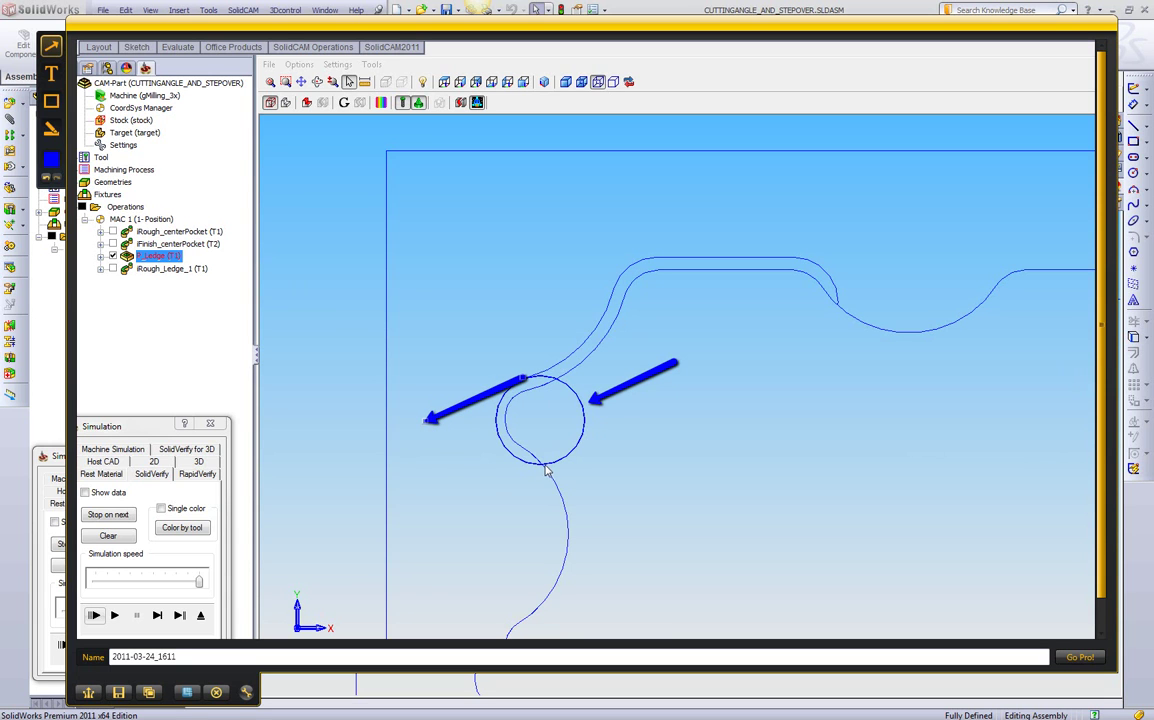
drag(544, 468, 446, 510)
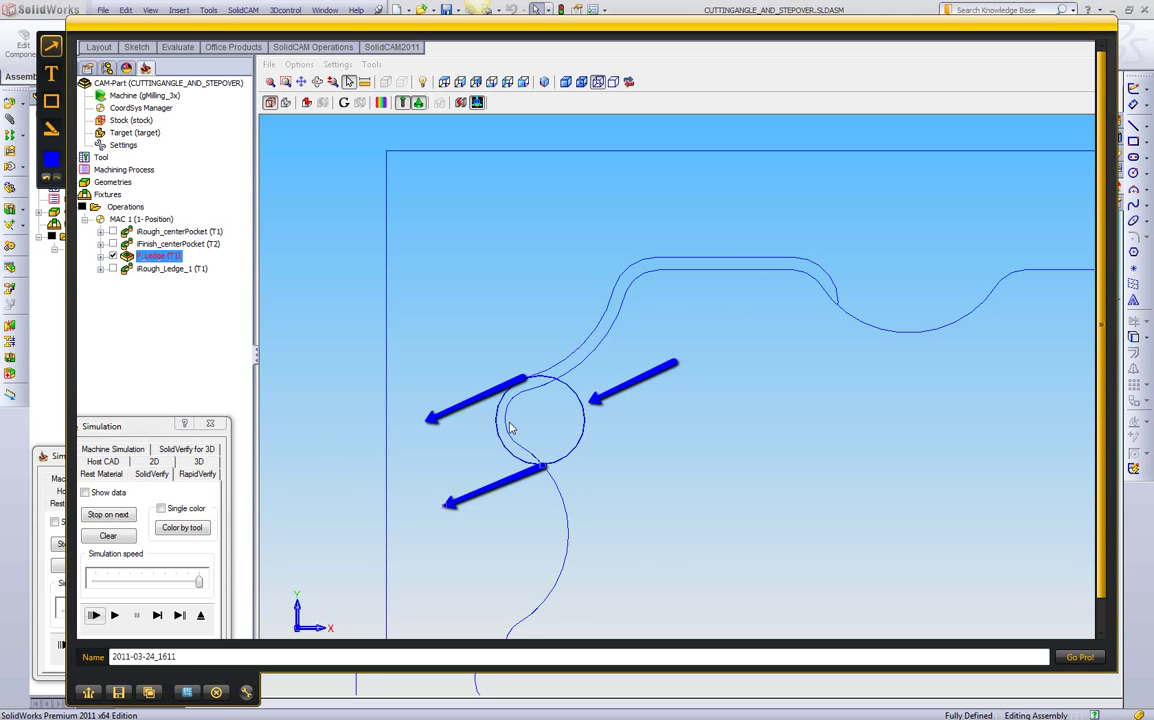
Step: Cancel the Jing capture, zoom out, and step the tool along the ledge toolpath
click(216, 693)
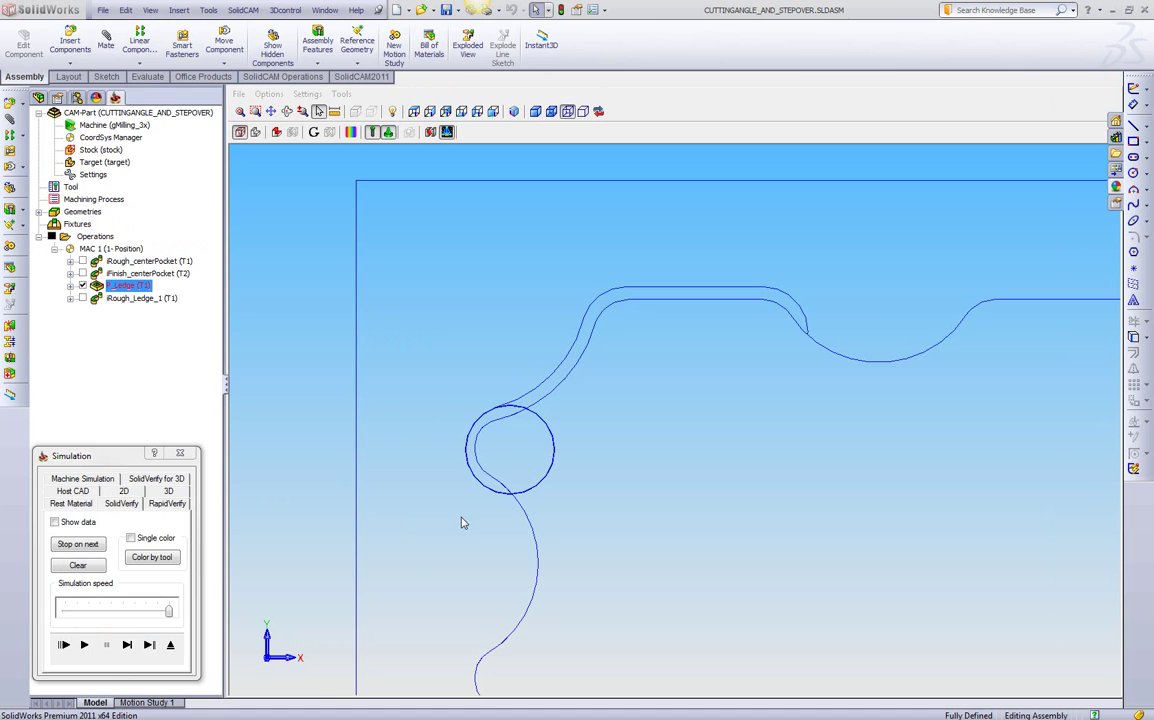
scroll(505, 443, down, 3)
scroll(580, 452, down, 2)
click(127, 644)
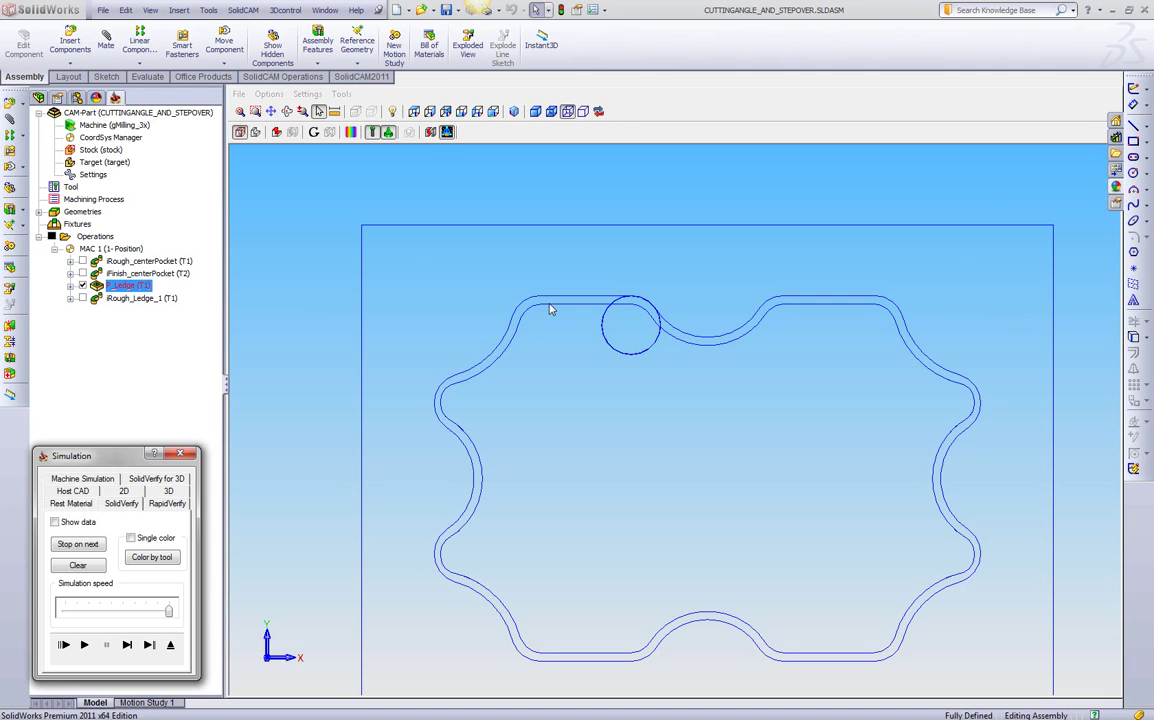
Step: Close the simulation, hide the P_Ledge toolpath and move P_Ledge below iRough_Ledge_1
click(180, 455)
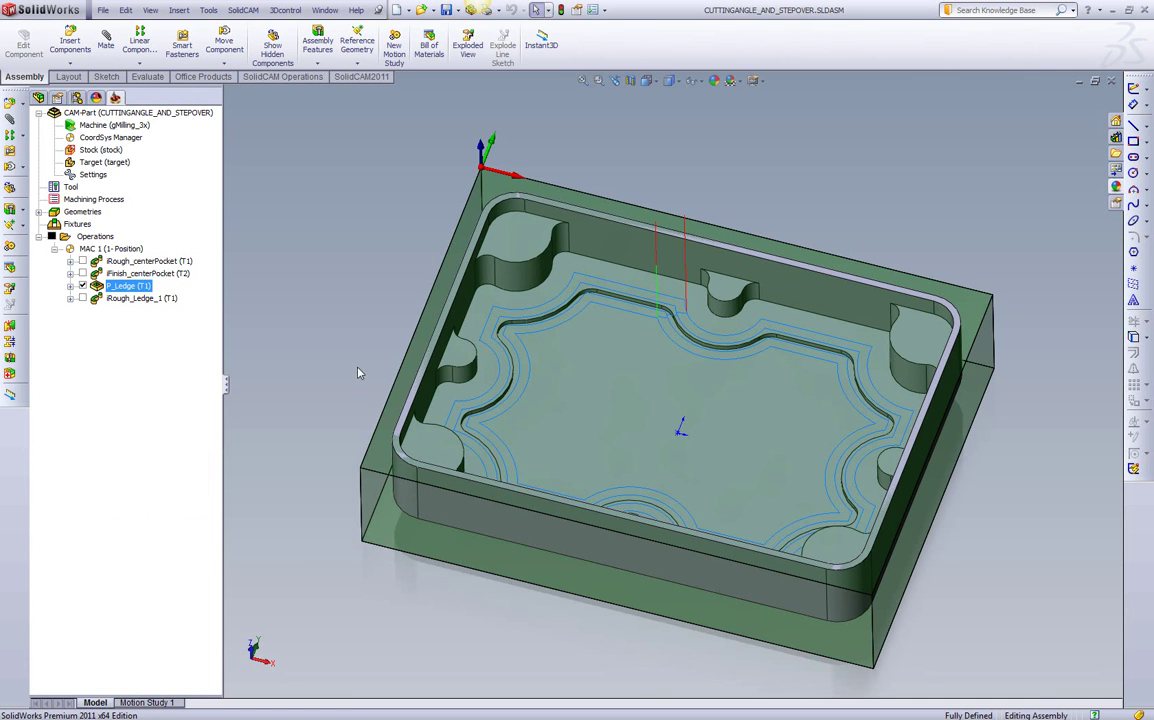
click(82, 286)
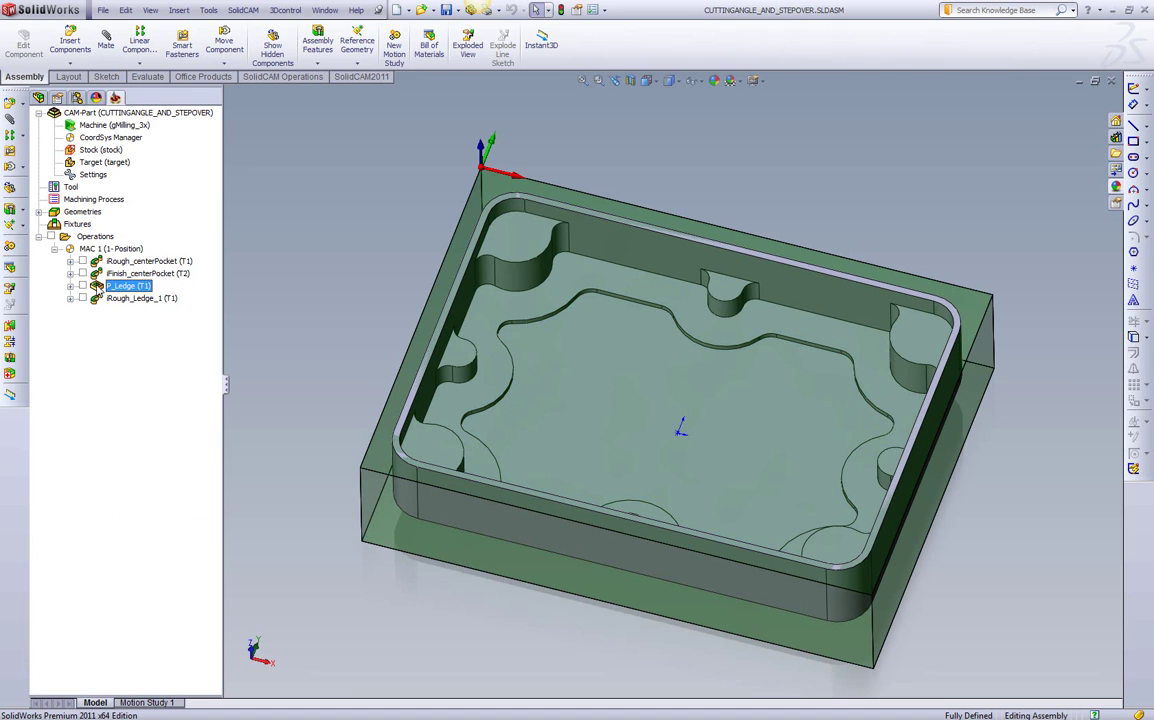
drag(120, 286, 110, 300)
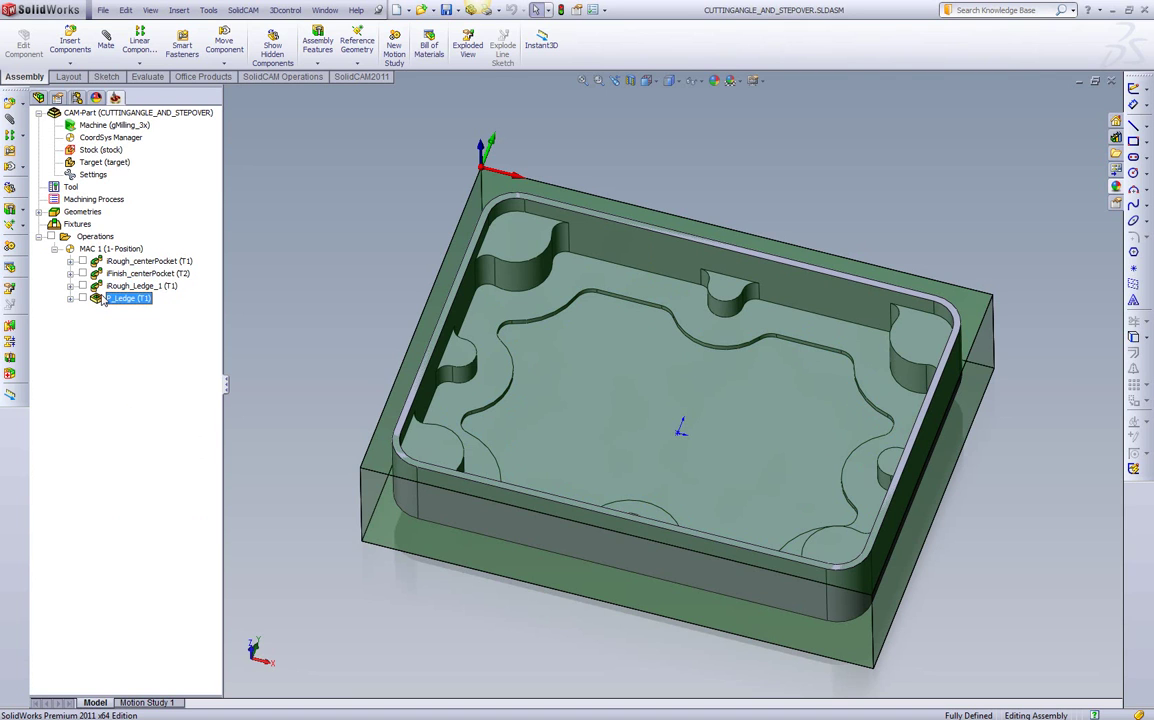
Step: Open a SolidVerify simulation of iRough_Ledge_1 in top view wireframe, zoomed onto the tool circle
click(110, 287)
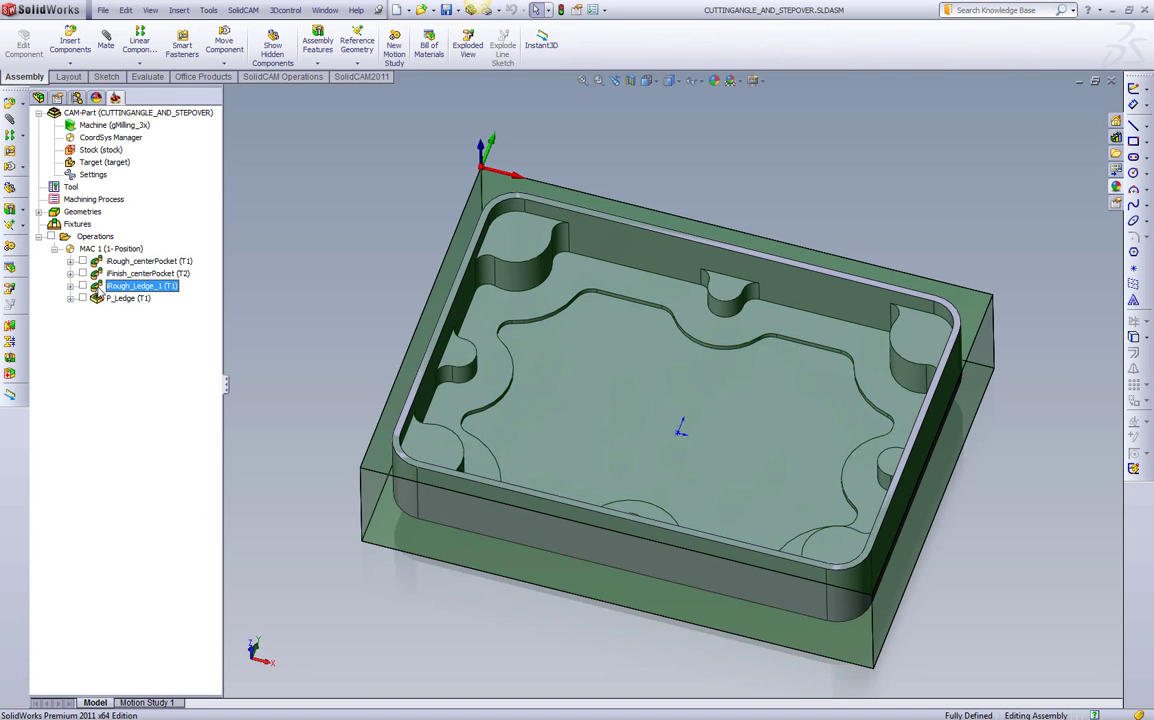
right_click(117, 288)
click(158, 417)
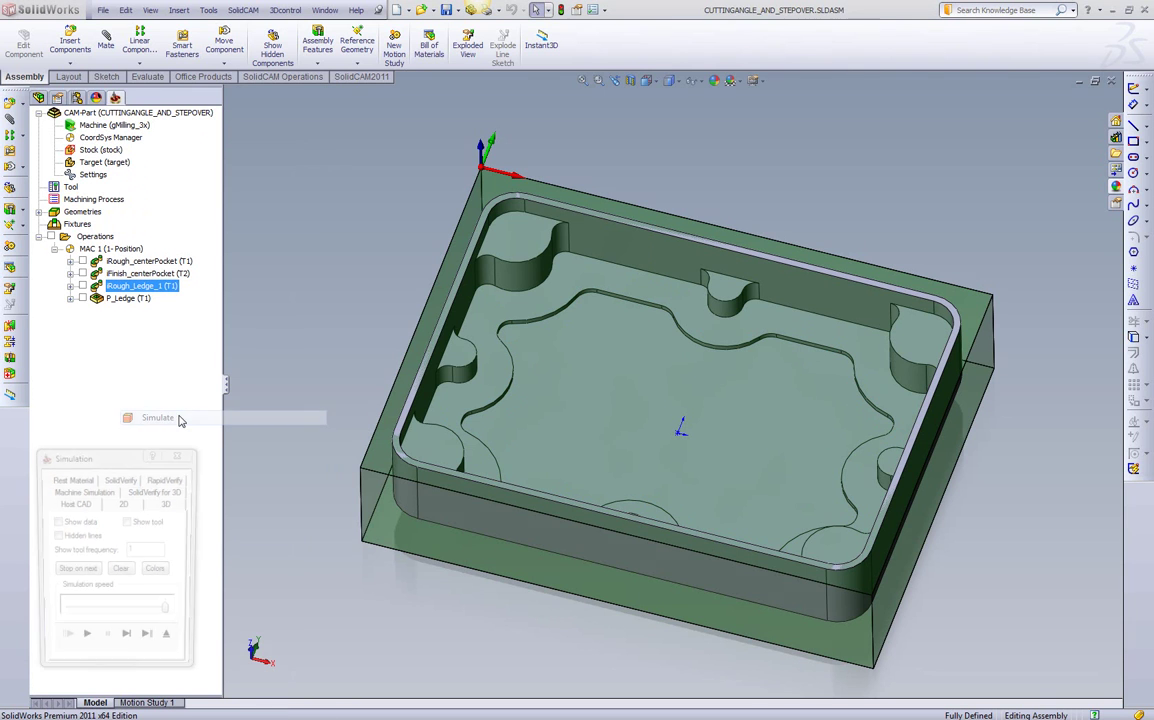
click(120, 480)
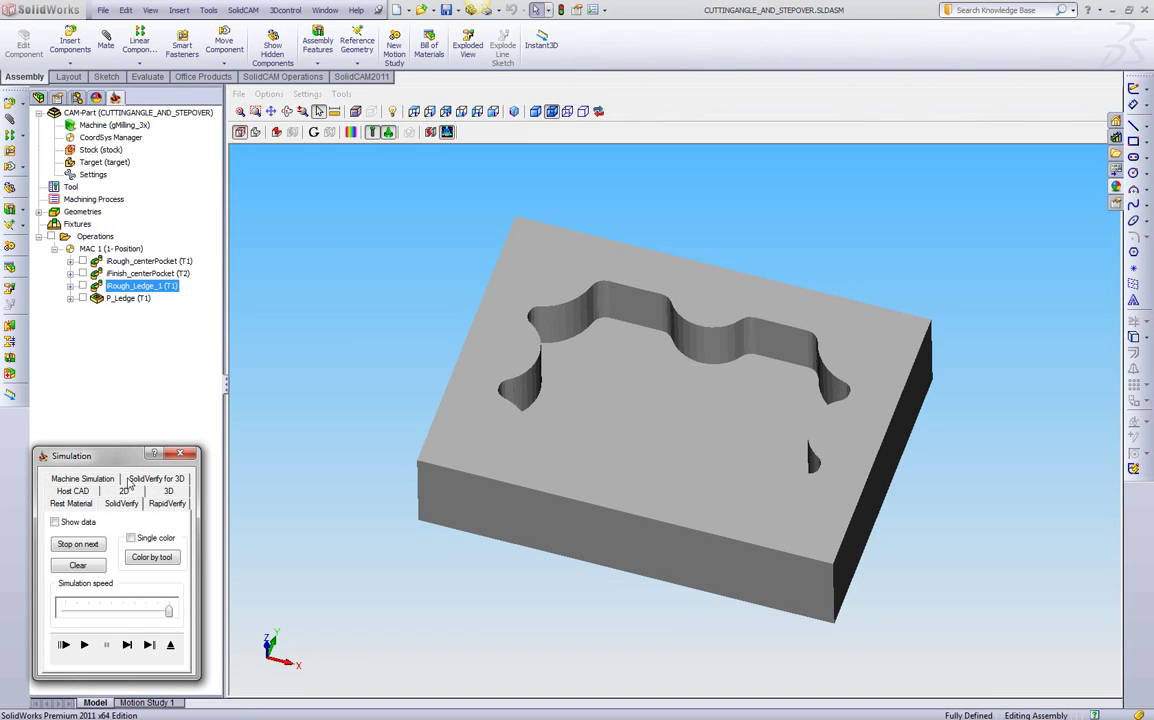
click(378, 111)
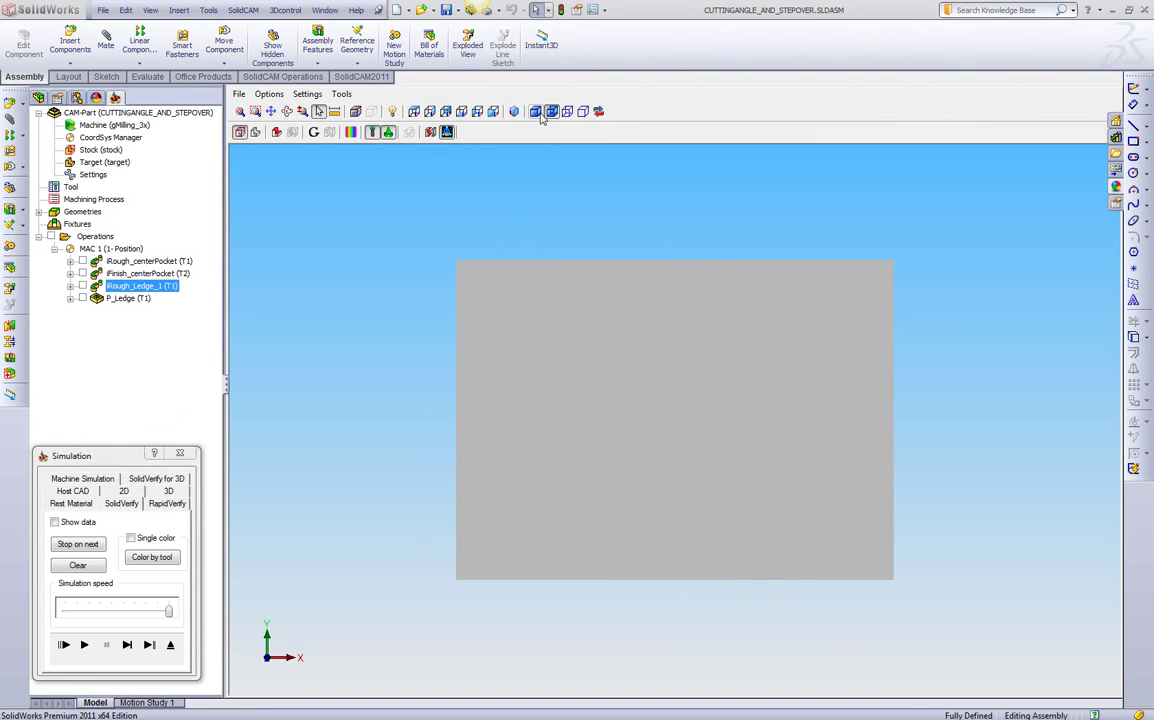
click(507, 111)
click(126, 644)
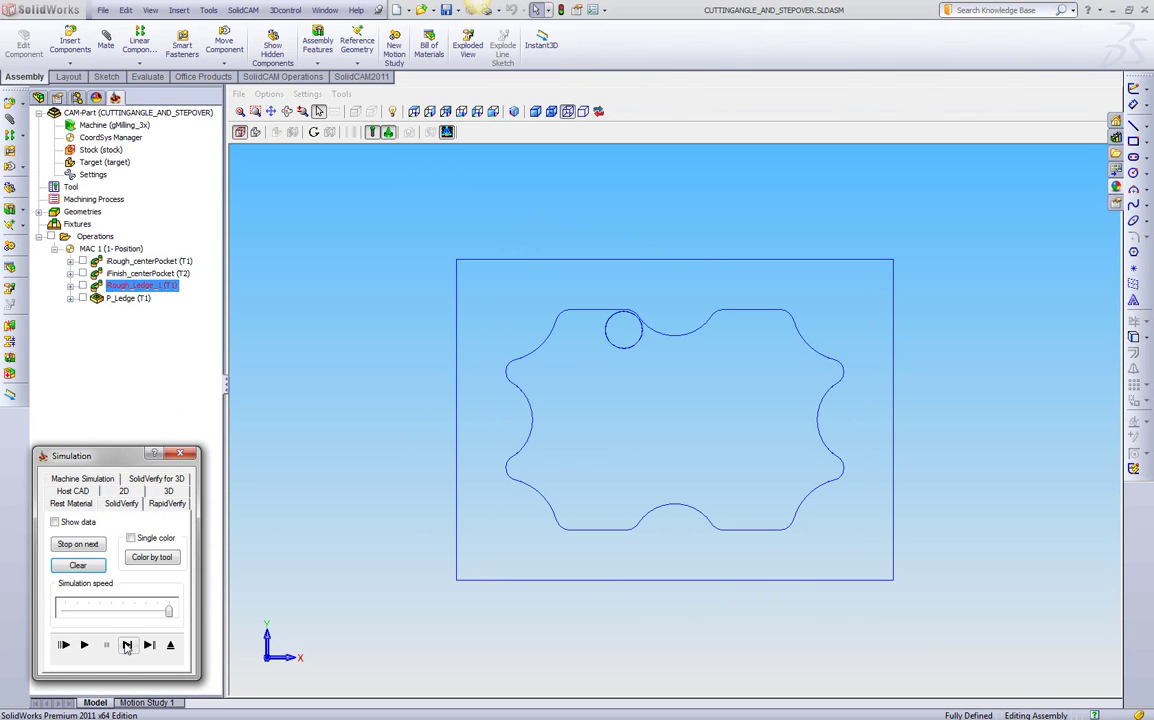
scroll(565, 411, up, 5)
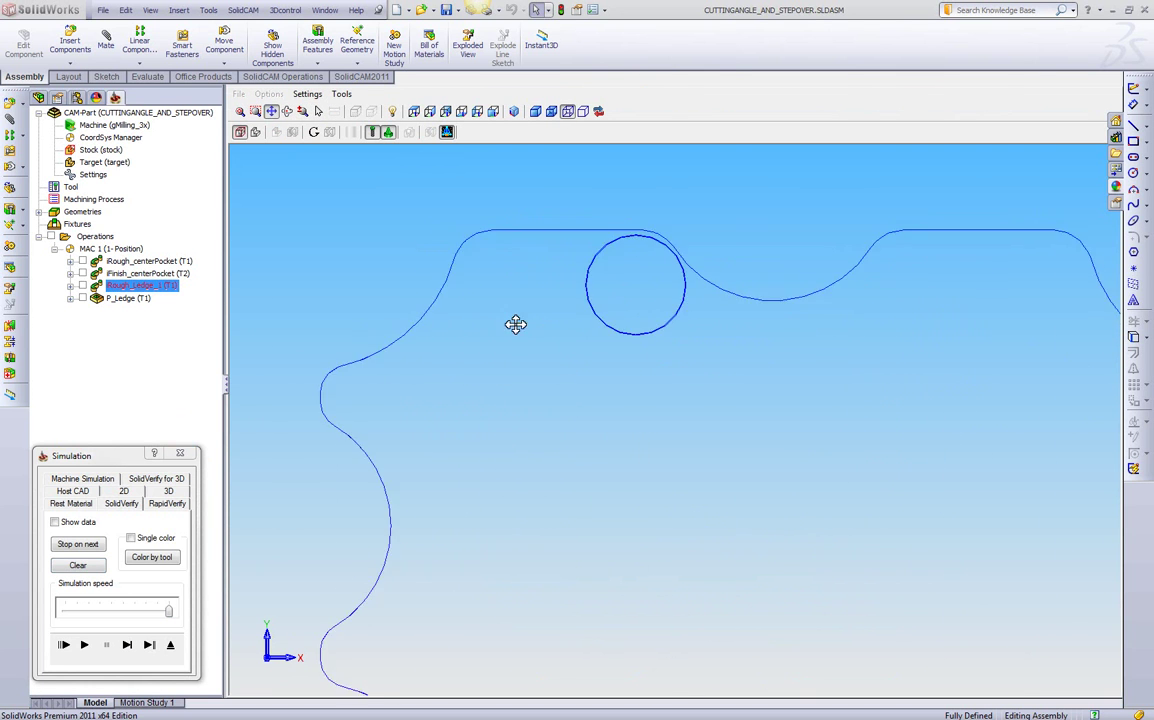
ctrl+middle_drag(523, 330, 572, 407)
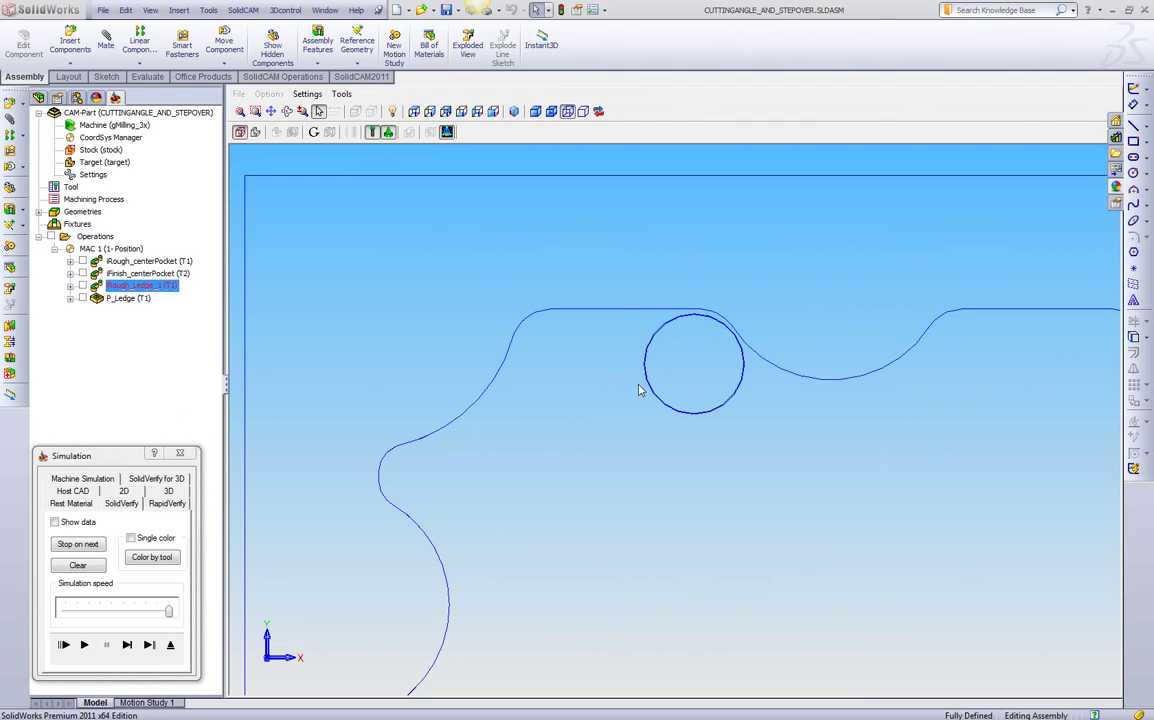
click(101, 697)
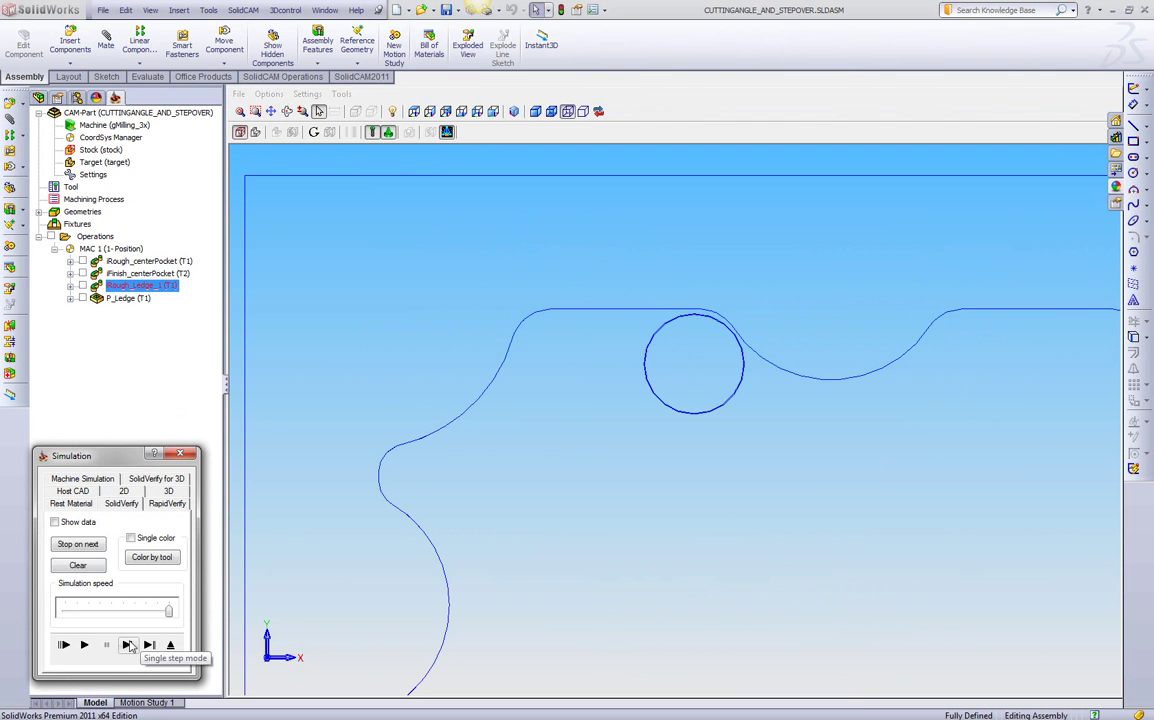
Step: Turn on single-step mode and advance the tool two moves onto the ledge's upper-left bend
click(128, 645)
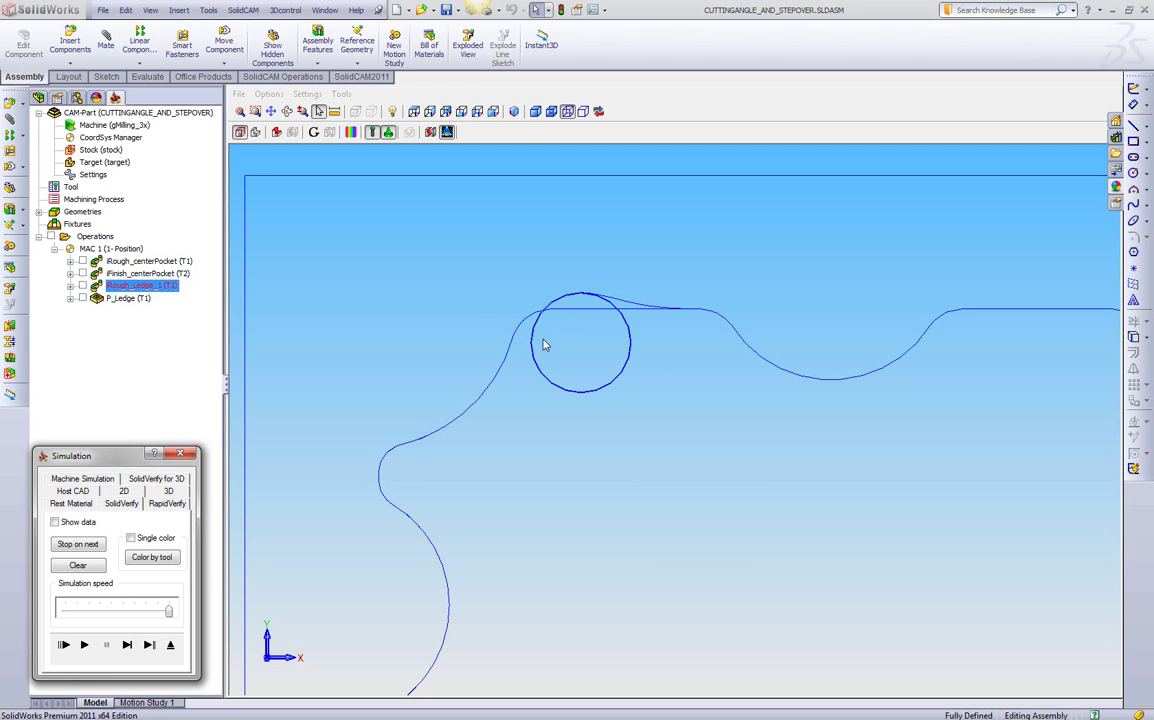
click(126, 645)
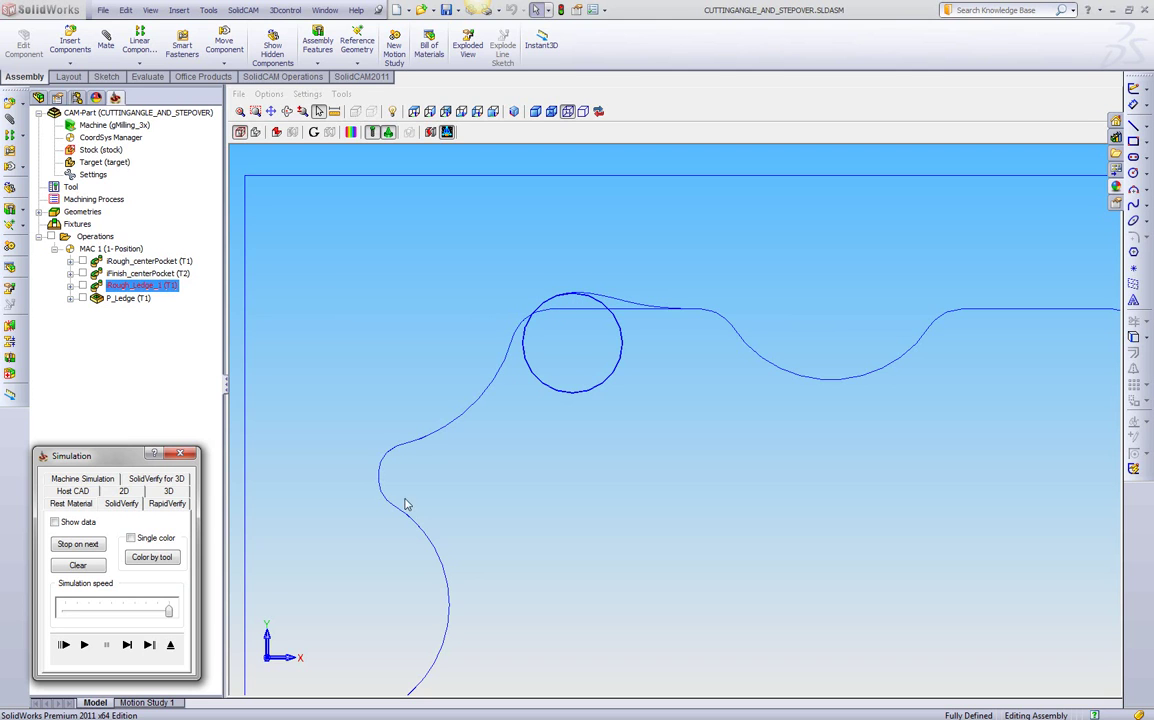
click(127, 646)
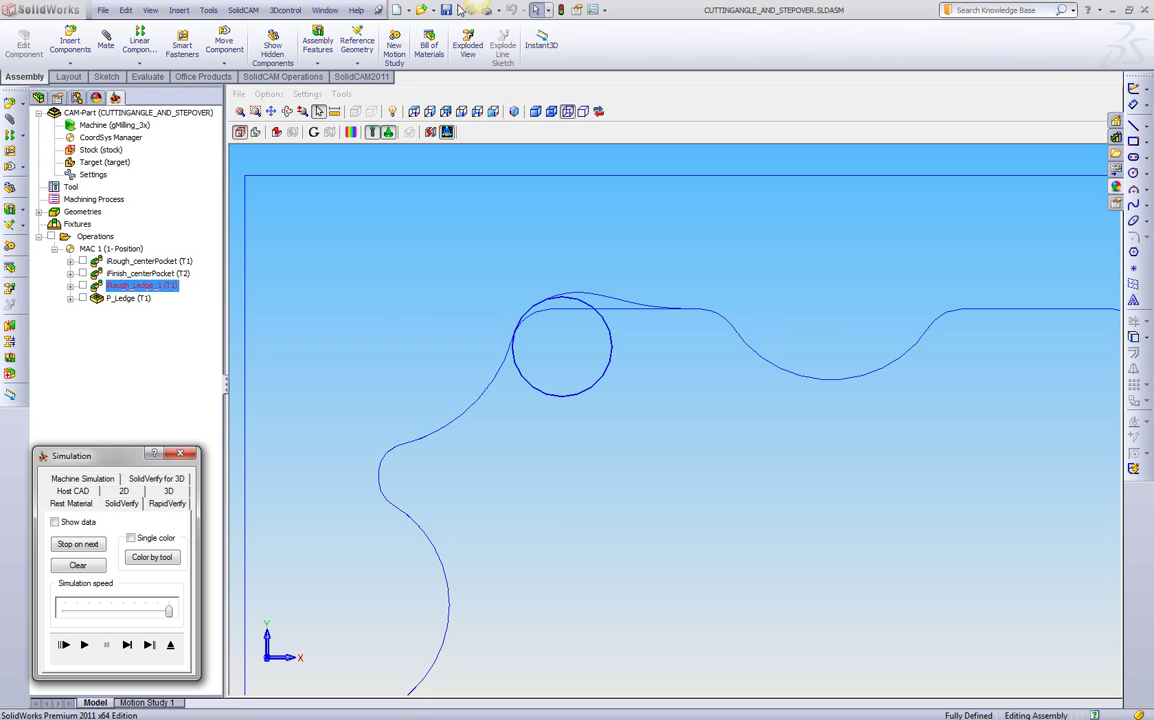
Step: Take a Jing screen capture of the SolidWorks simulation window
key(Print)
drag(1042, 697, 1075, 697)
click(46, 34)
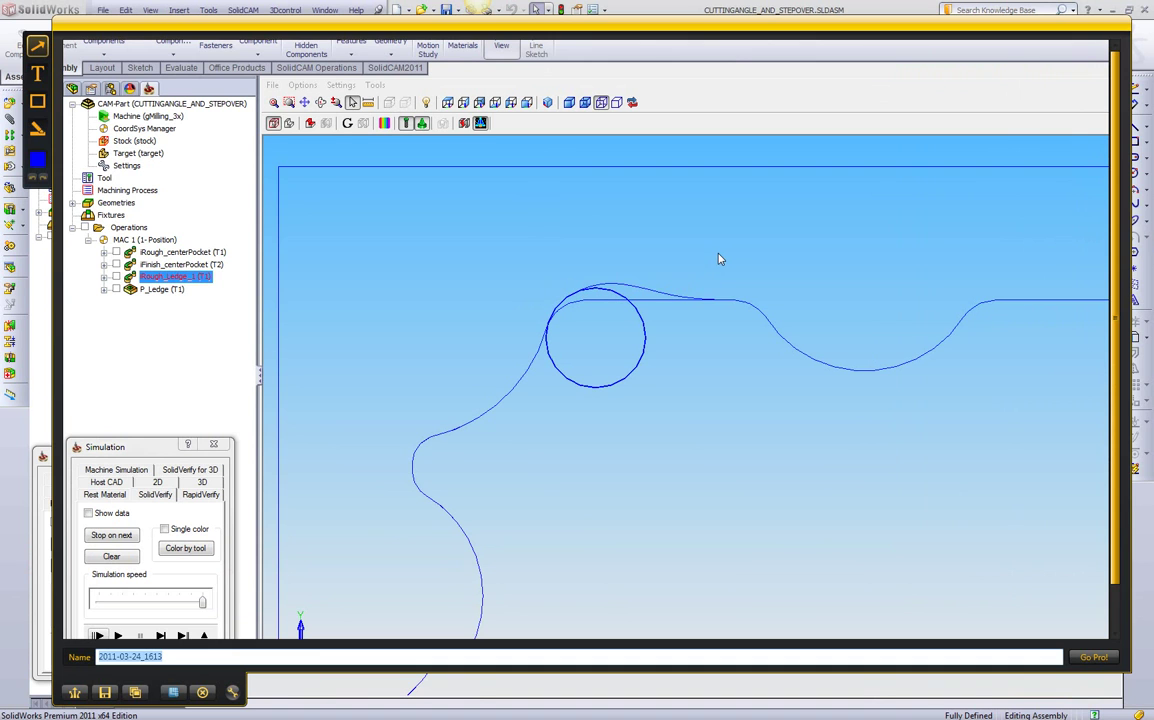
Step: Draw an arrow at the tool circle's top edge labelled 'Cutting Direction'
drag(718, 254, 636, 310)
key(t)
drag(704, 236, 927, 274)
text(Cutting Diection)
key(BackSpace)
key(BackSpace)
key(BackSpace)
key(BackSpace)
text(rect)
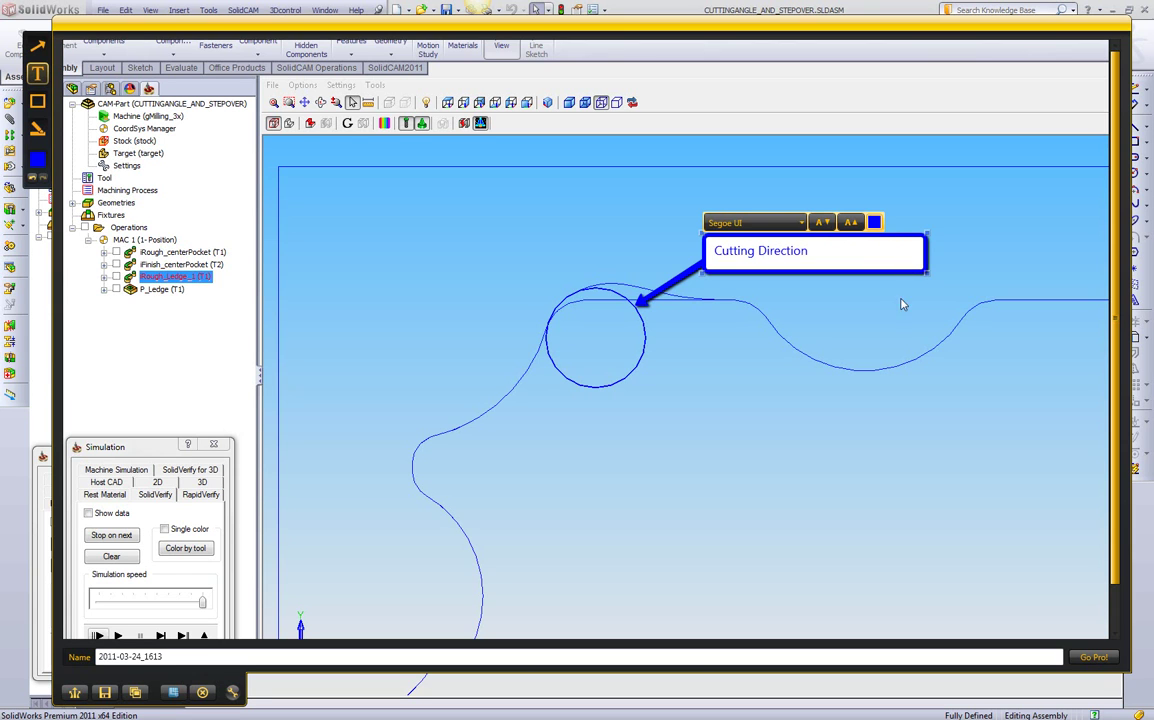
click(812, 283)
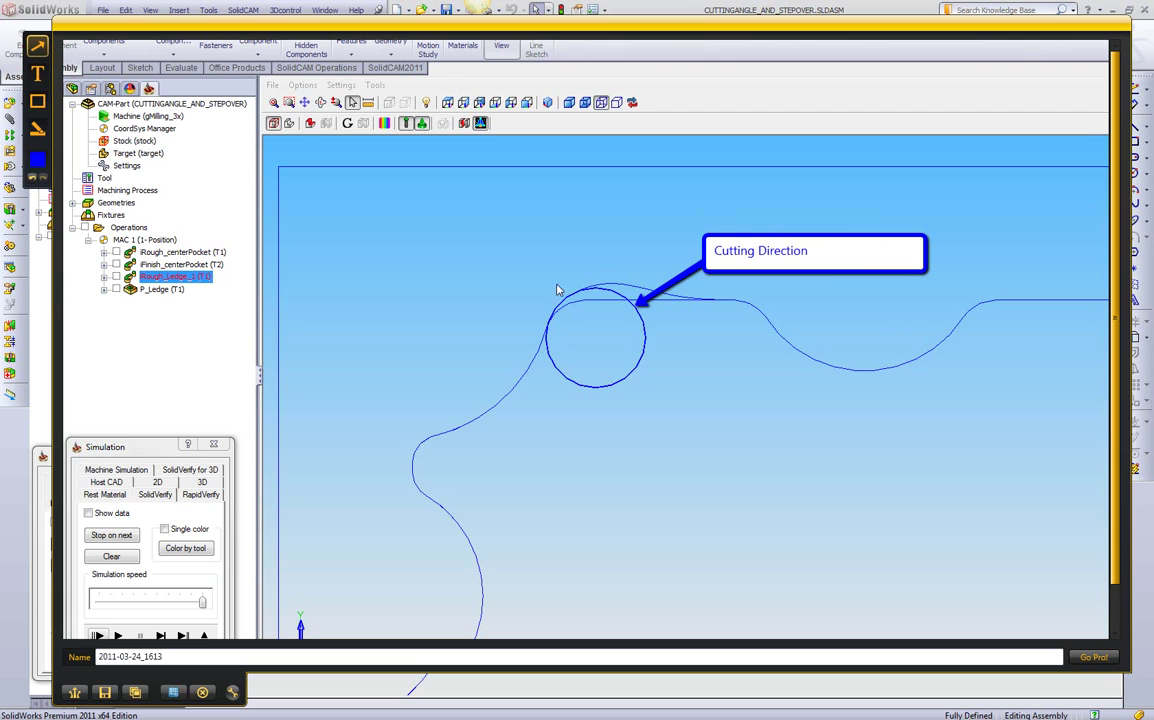
Step: Draw two leftward arrows from the tool circle
drag(575, 293, 466, 350)
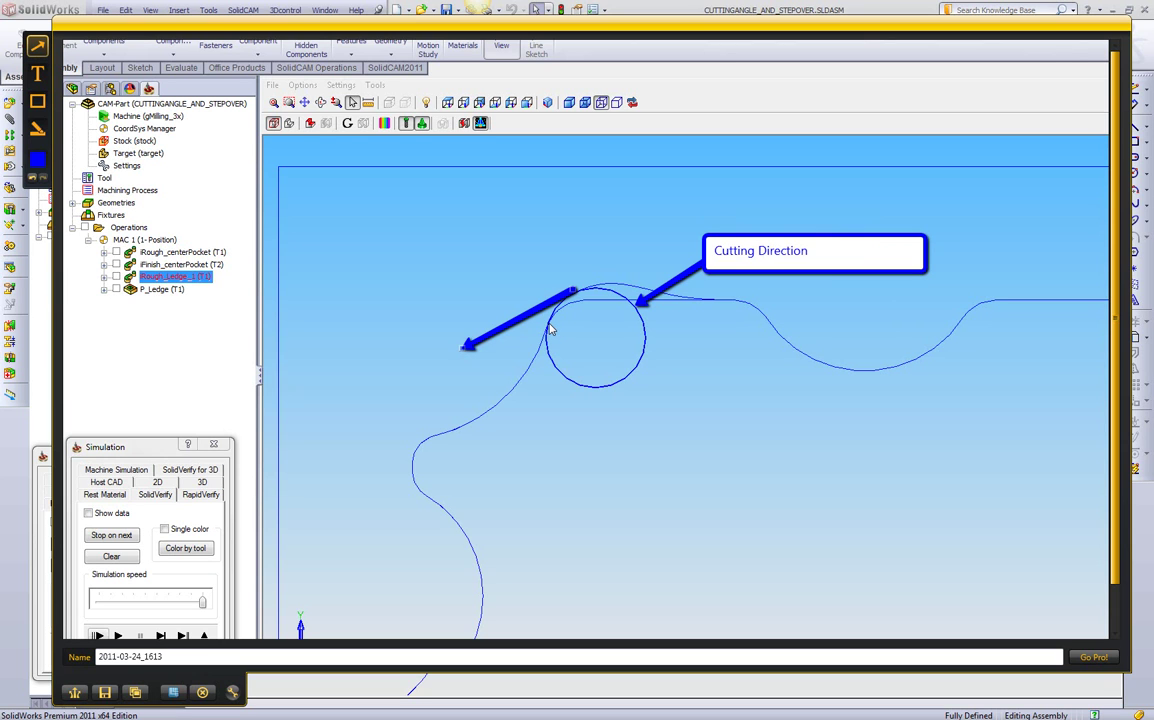
drag(549, 327, 463, 375)
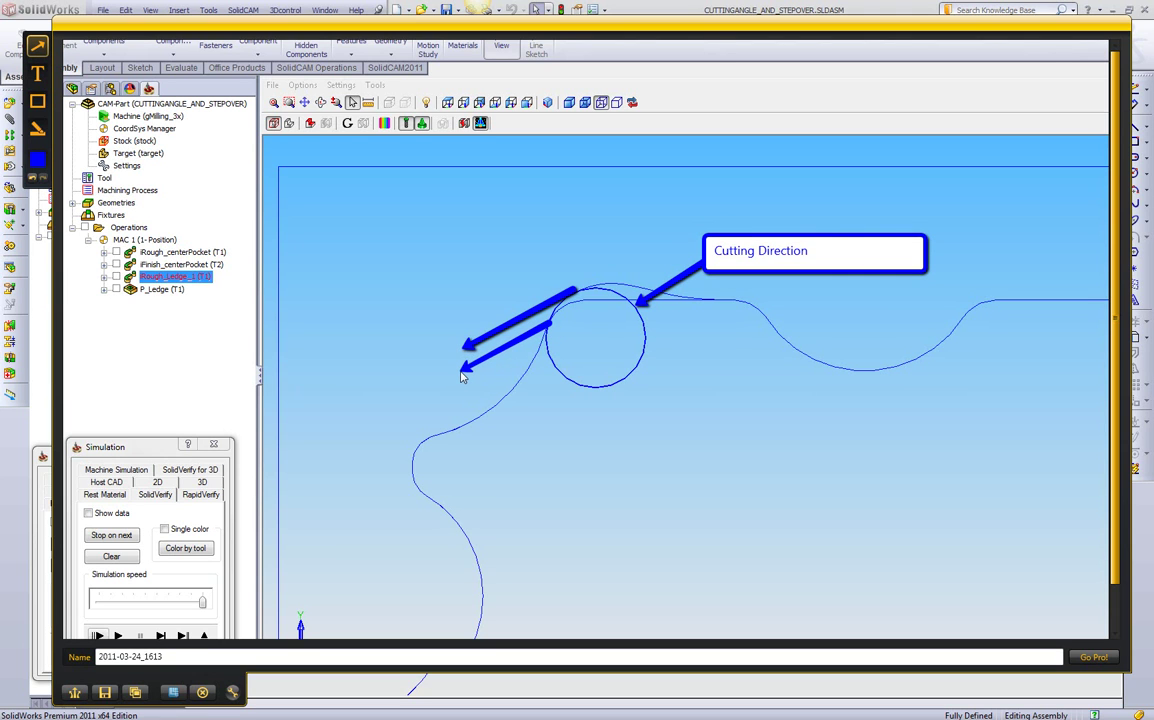
click(461, 375)
Step: Add a top-left note: Controlled Step Over constantly adjusts step over for constant width of cut based on direction
click(38, 73)
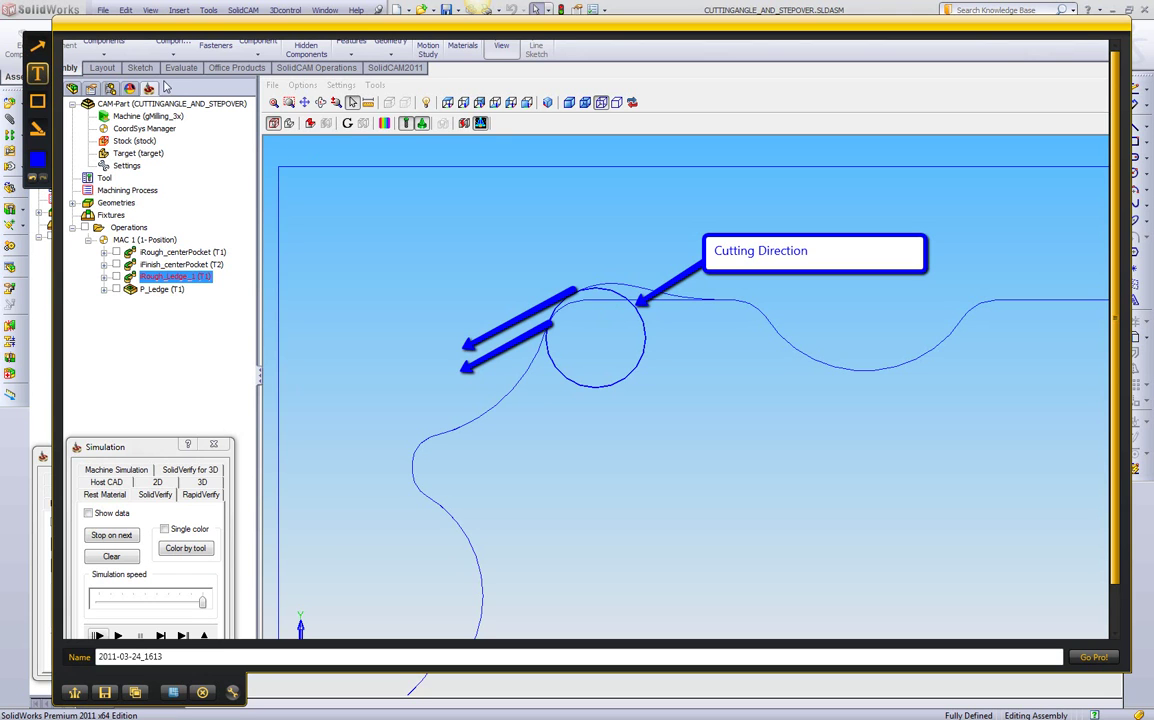
mouse_move(130, 82)
mouse_down()
mouse_move(252, 136)
mouse_move(505, 210)
mouse_move(625, 228)
mouse_up()
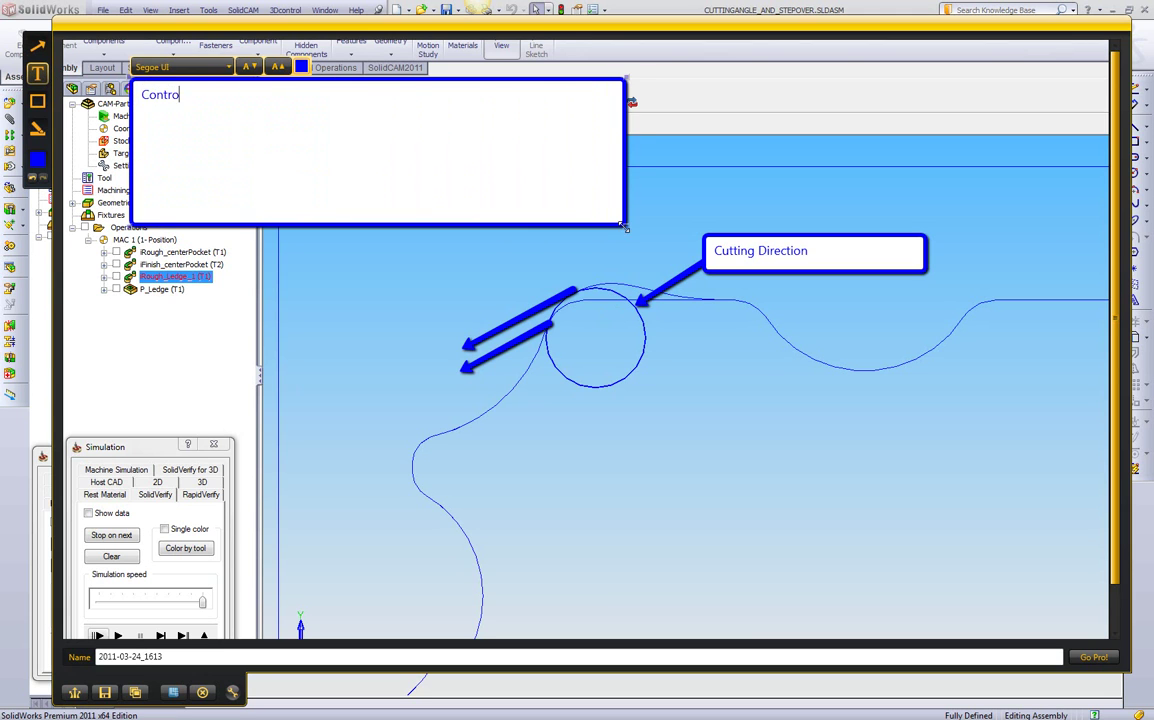
text(lled)
text( Step)
text( Over)
text(1.)
text(To constantly)
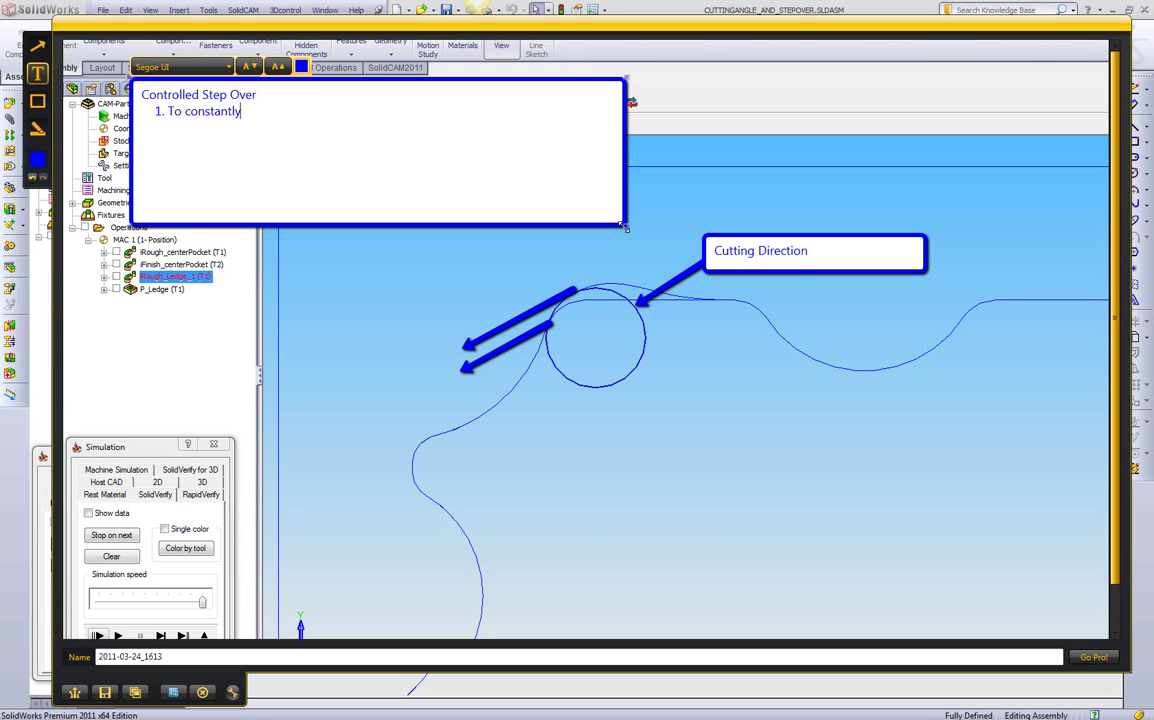
text( adjust tstep over, to ge)
text(ve a constant width of cut)
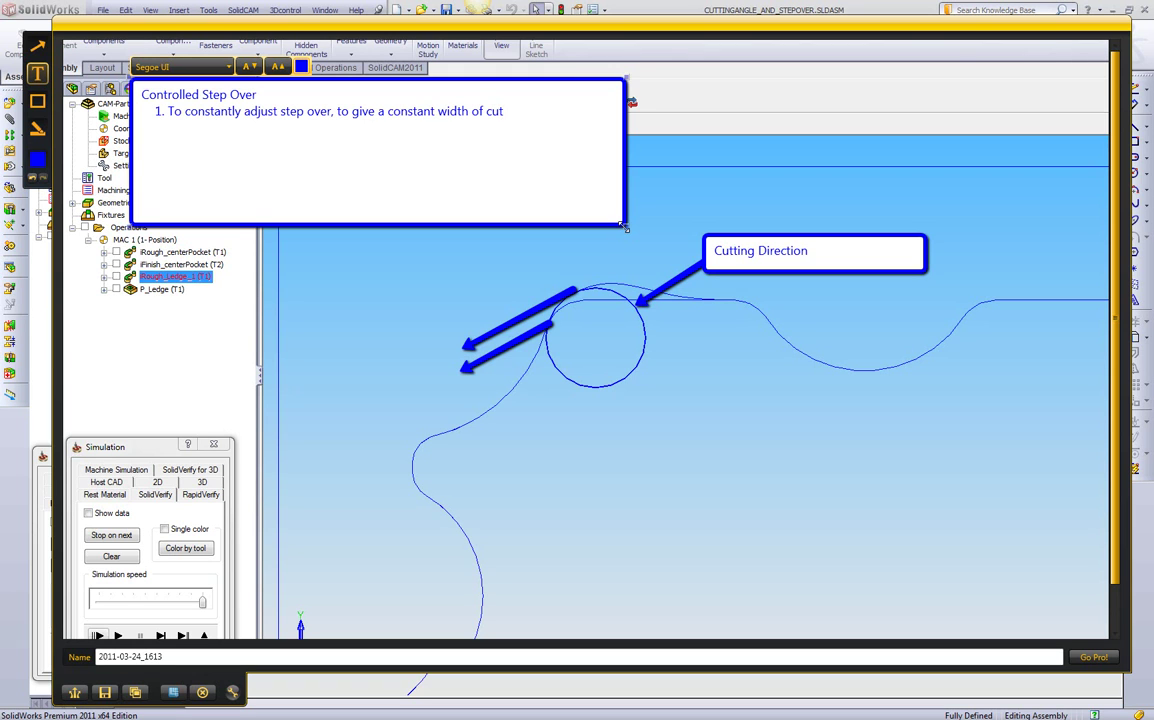
text( based on cutting di)
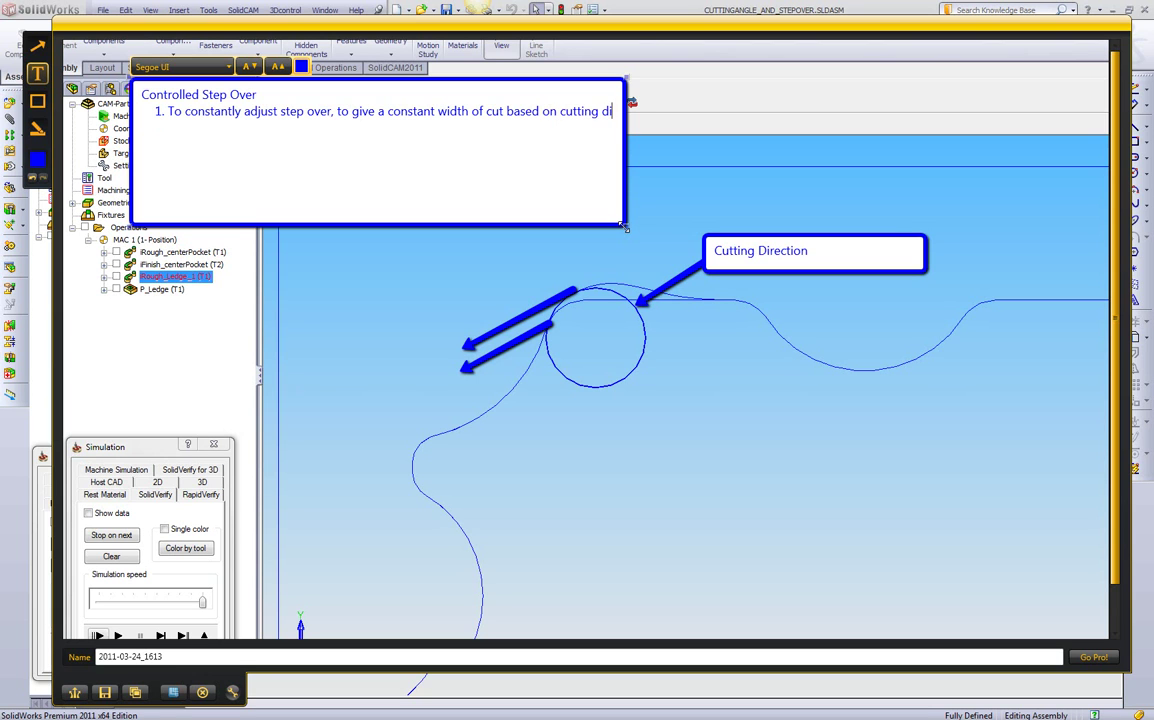
text(eecit)
key(BackSpace)
text(tion)
Step: Discard the Jing capture and step the tool five moves toward the lower left
click(258, 100)
click(202, 692)
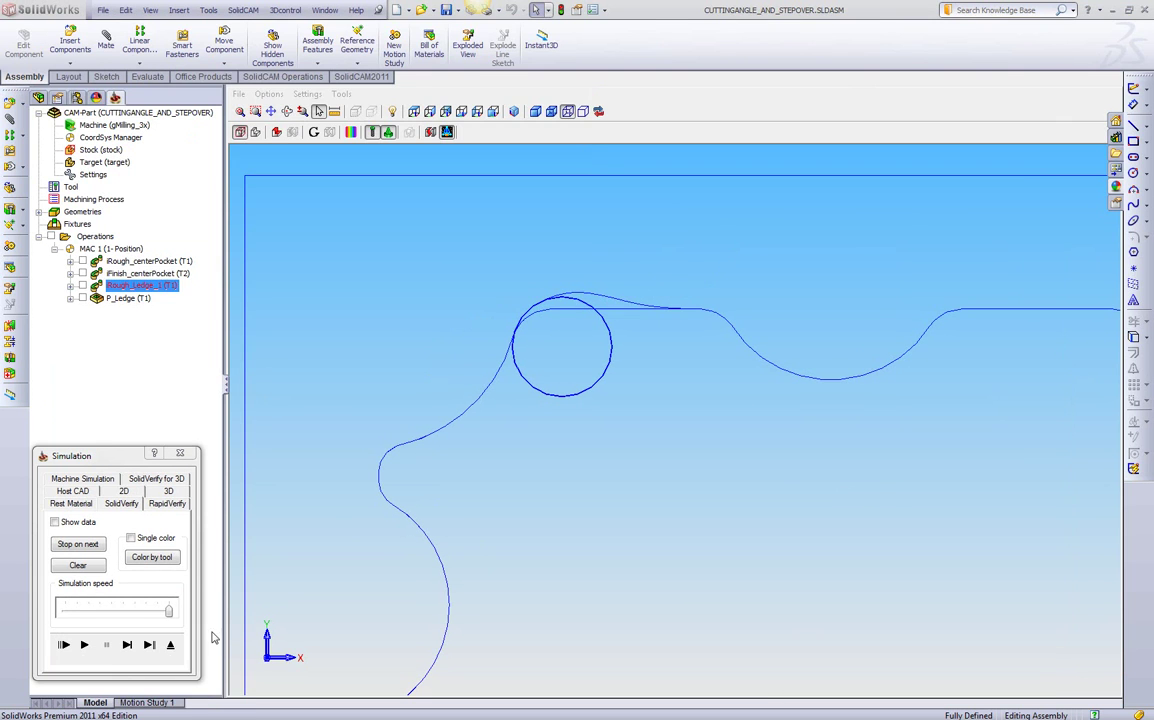
click(127, 644)
click(127, 644)
click(127, 644)
click(127, 644)
click(127, 644)
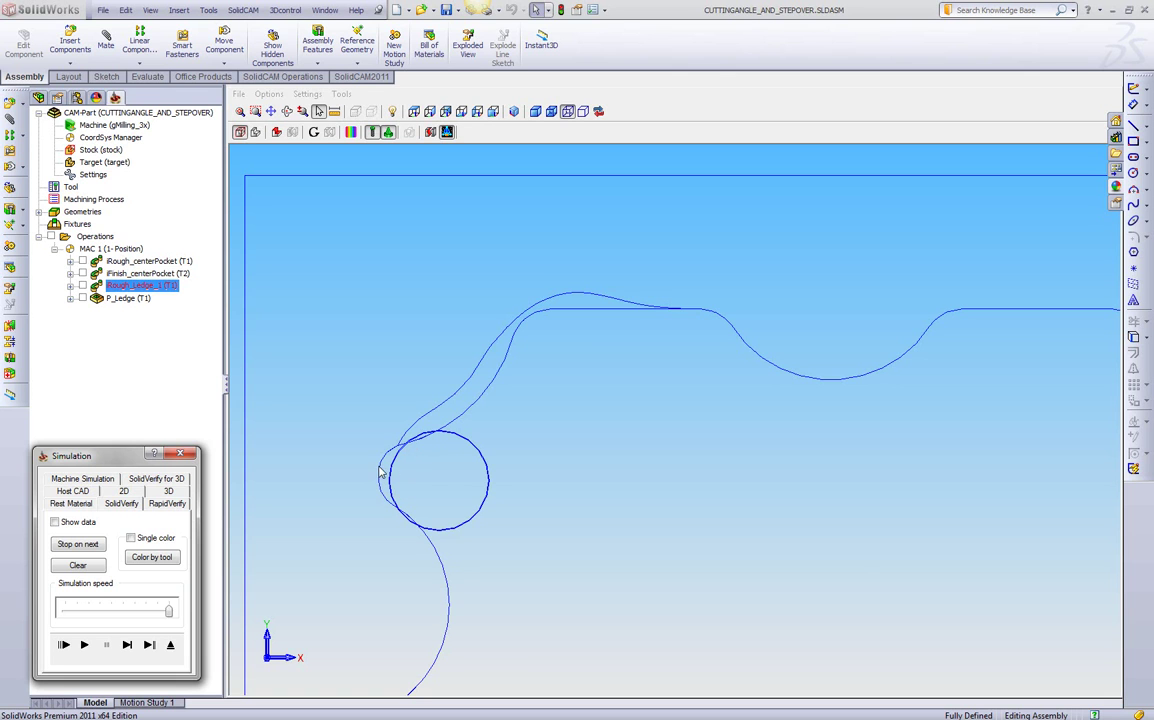
Step: Zoom and pan the view, stepping the tool on to the upper-left bend of the ledge
click(127, 645)
scroll(513, 443, up, 3)
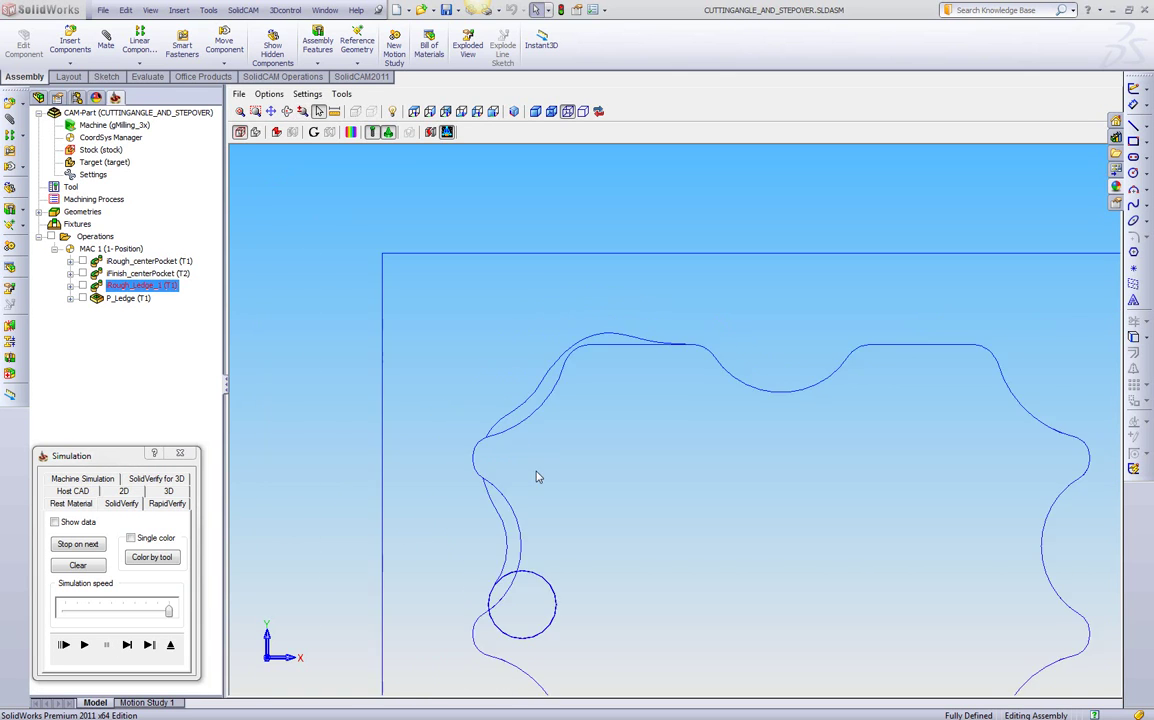
middle_drag(613, 502, 549, 410)
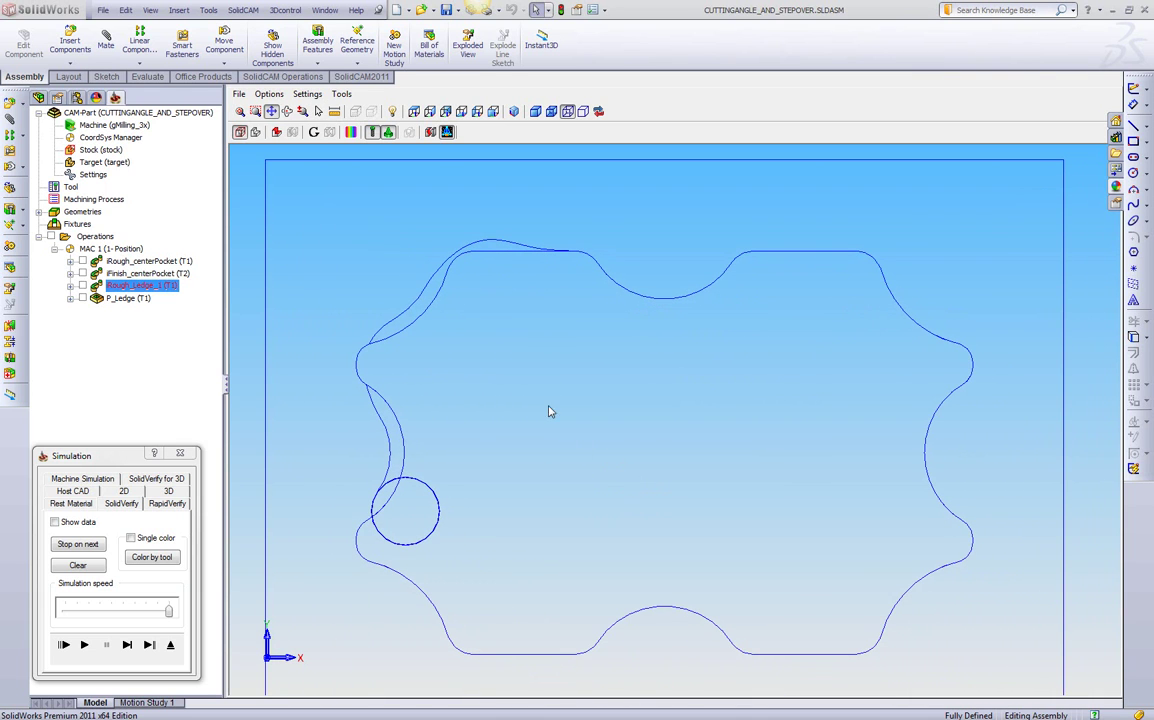
click(127, 645)
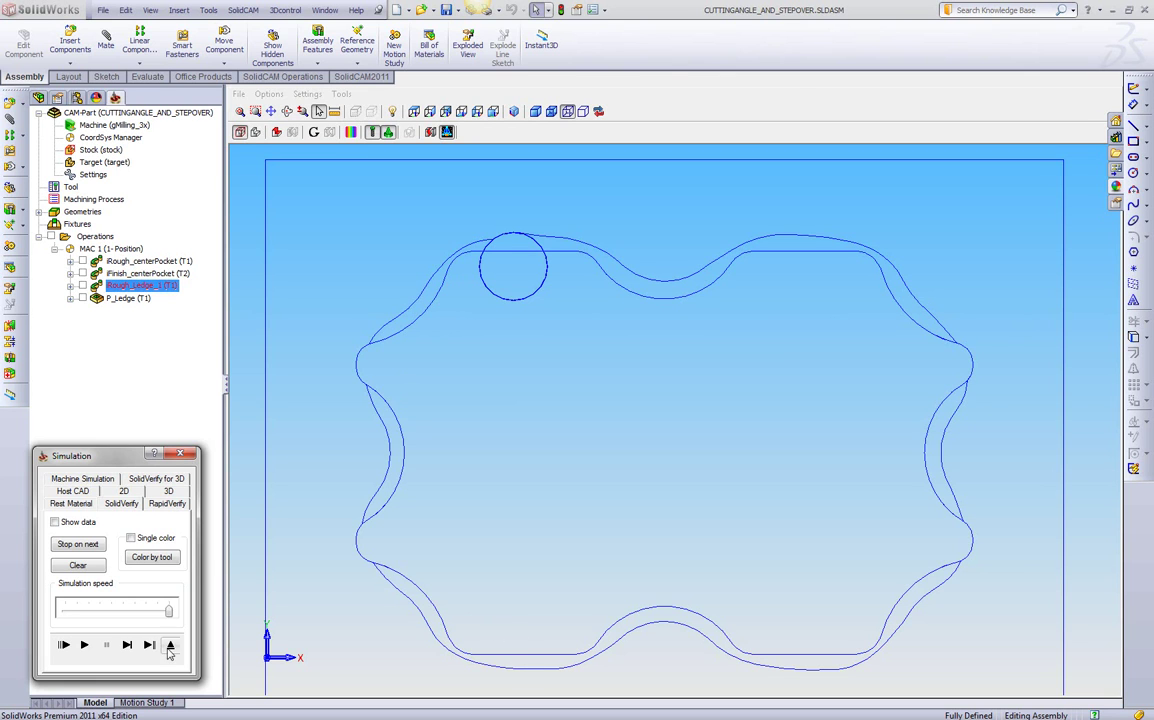
Step: Orbit to an isometric view, switch to shaded solid mode, and play the cut to completion
middle_drag(373, 553, 375, 553)
drag(375, 553, 404, 288)
click(535, 111)
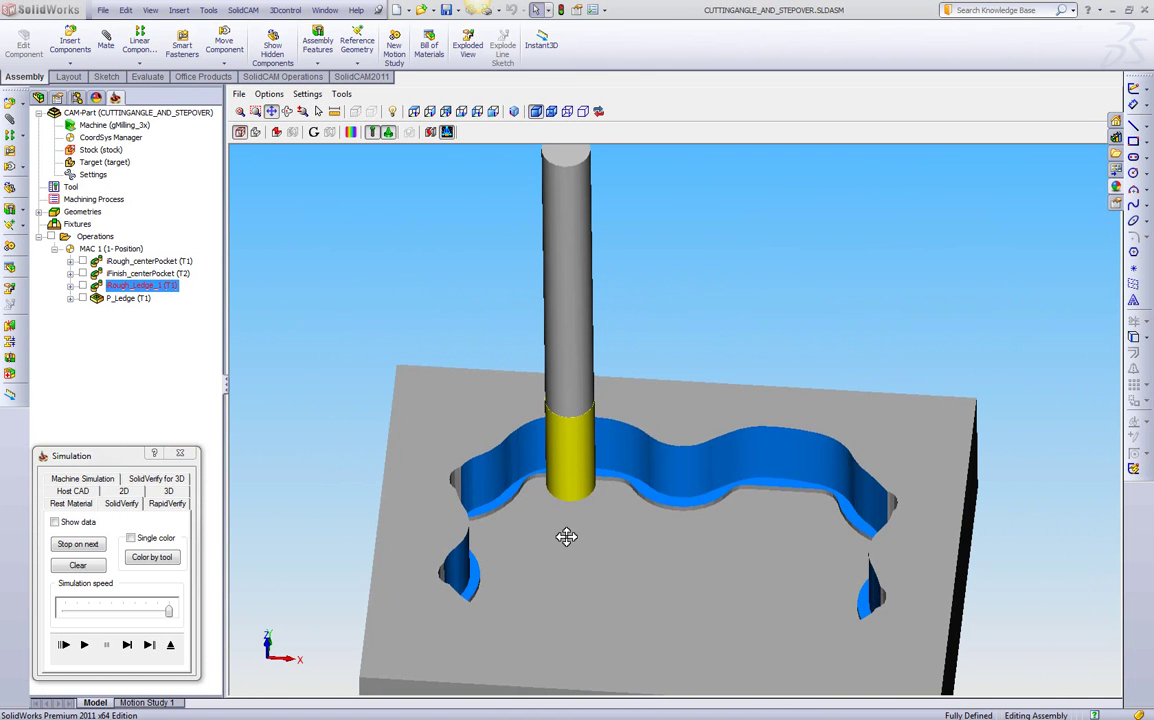
mouse_move(564, 515)
middle_down()
mouse_move(564, 543)
mouse_move(557, 513)
mouse_move(502, 470)
middle_up()
drag(168, 610, 110, 610)
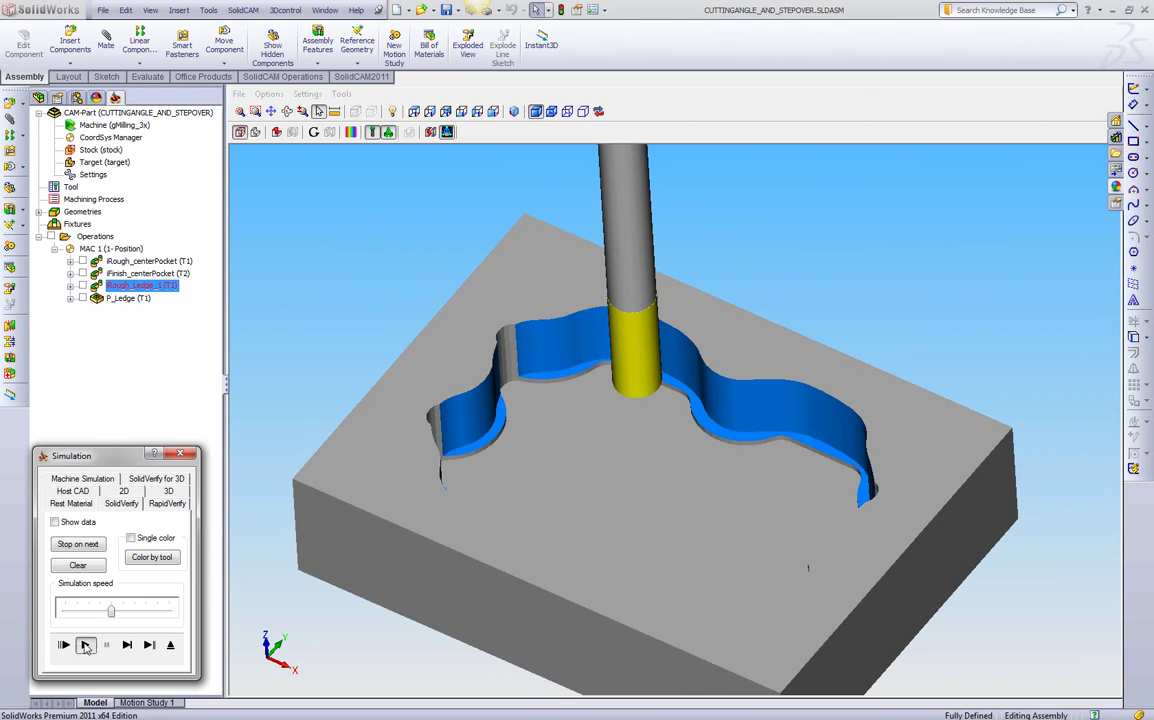
click(85, 645)
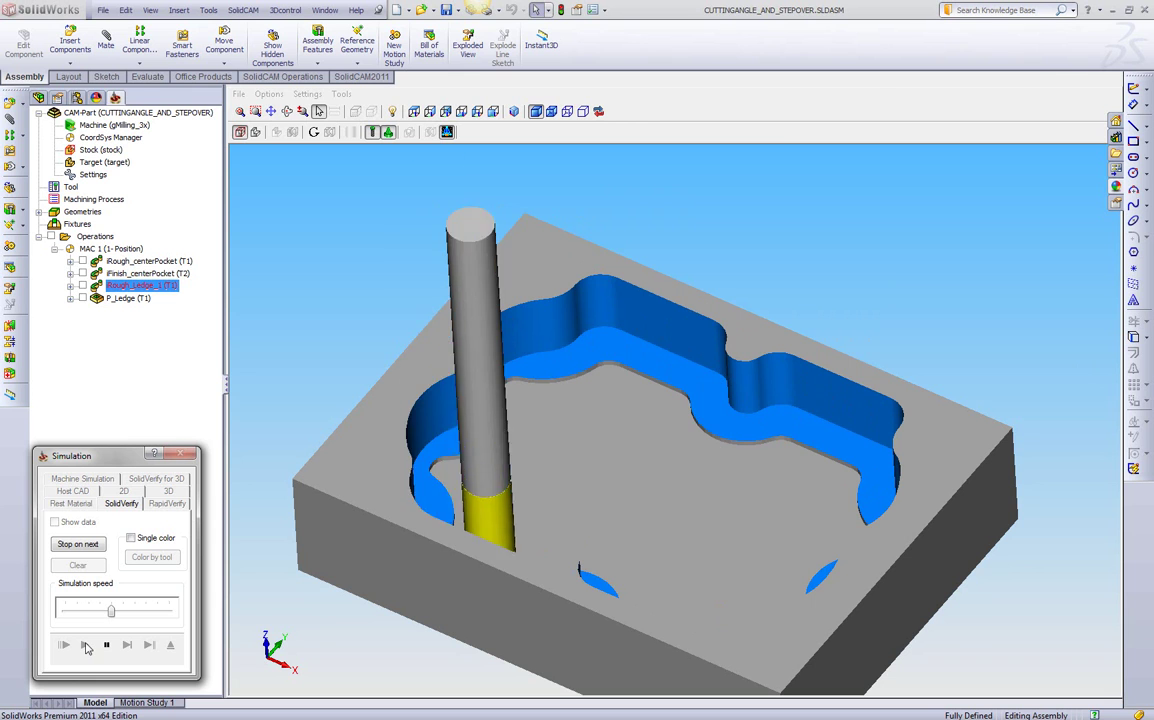
drag(124, 616, 155, 613)
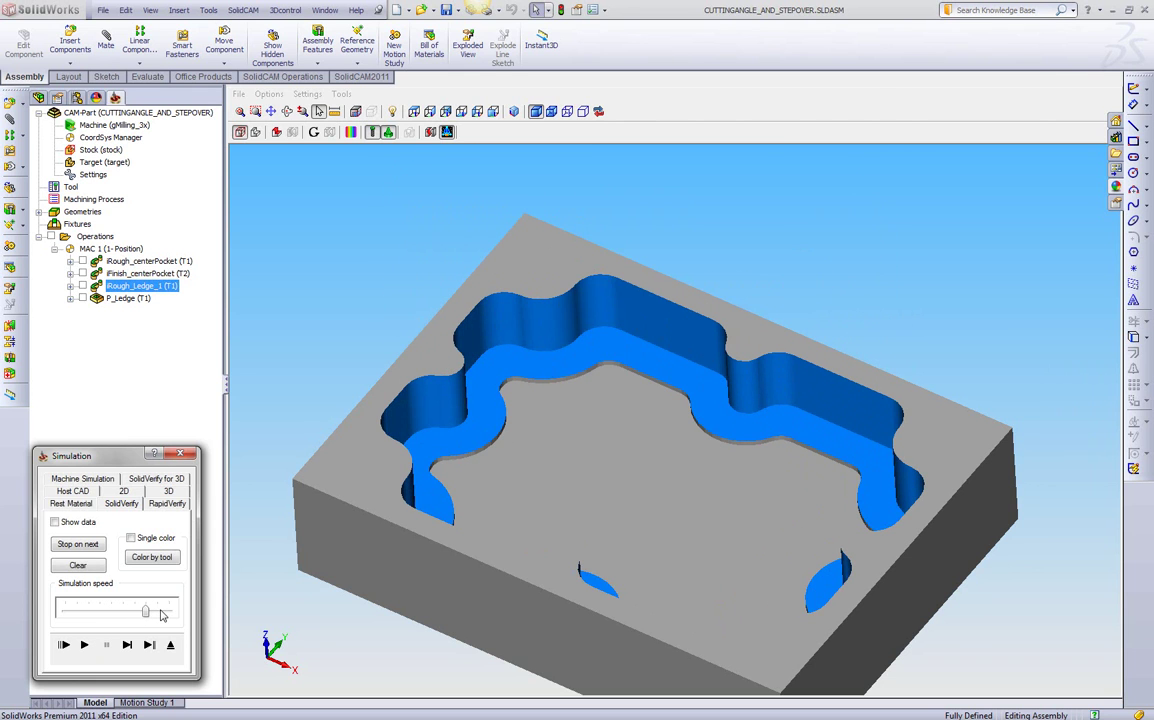
Step: Exit the simulation, then show and hide the P_Ledge and iRough_Ledge_1 toolpaths in turn to compare them
click(171, 645)
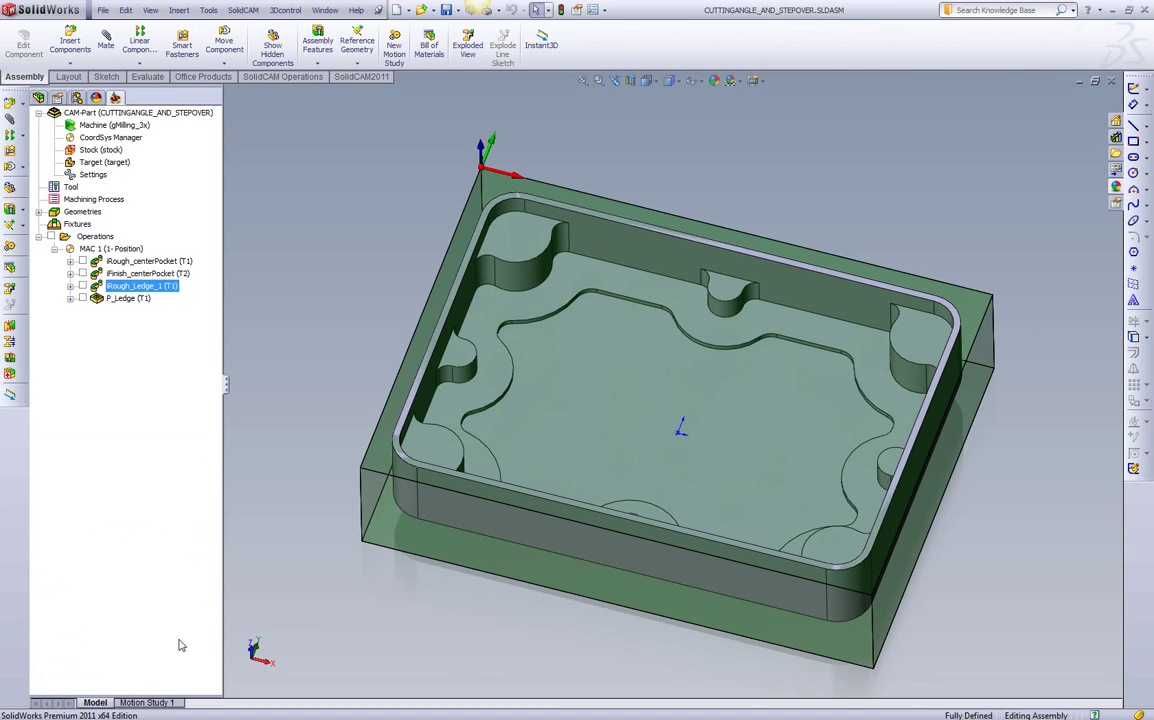
click(98, 300)
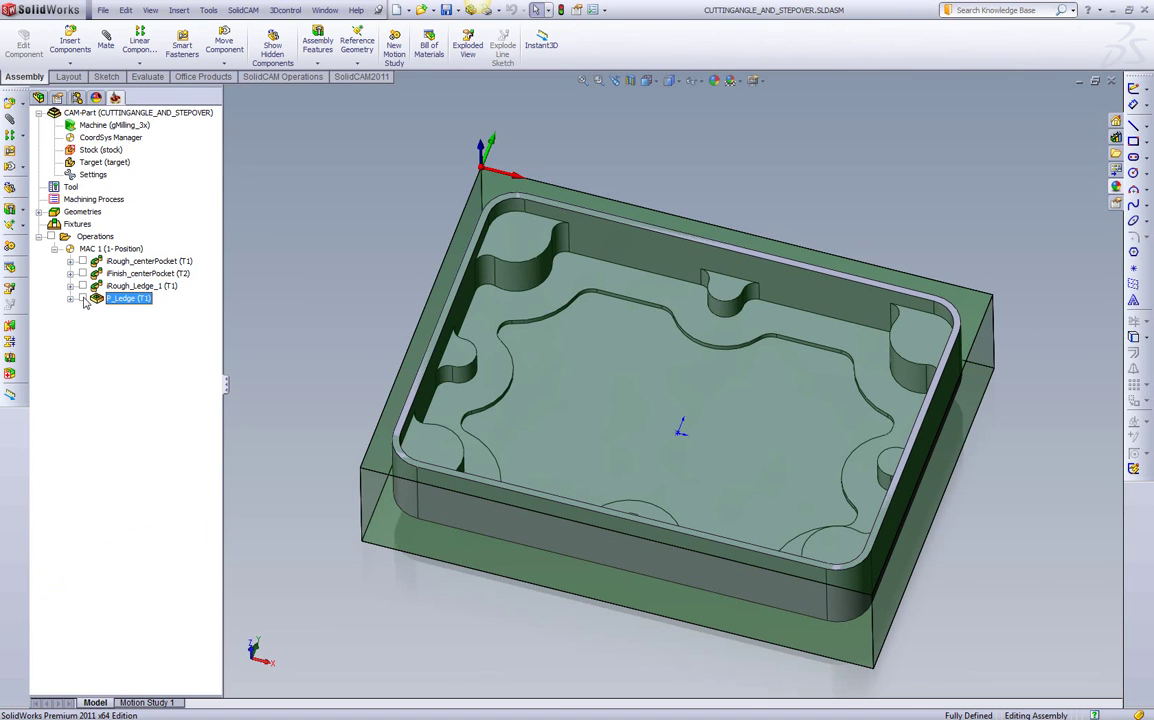
click(84, 299)
scroll(608, 361, down, 3)
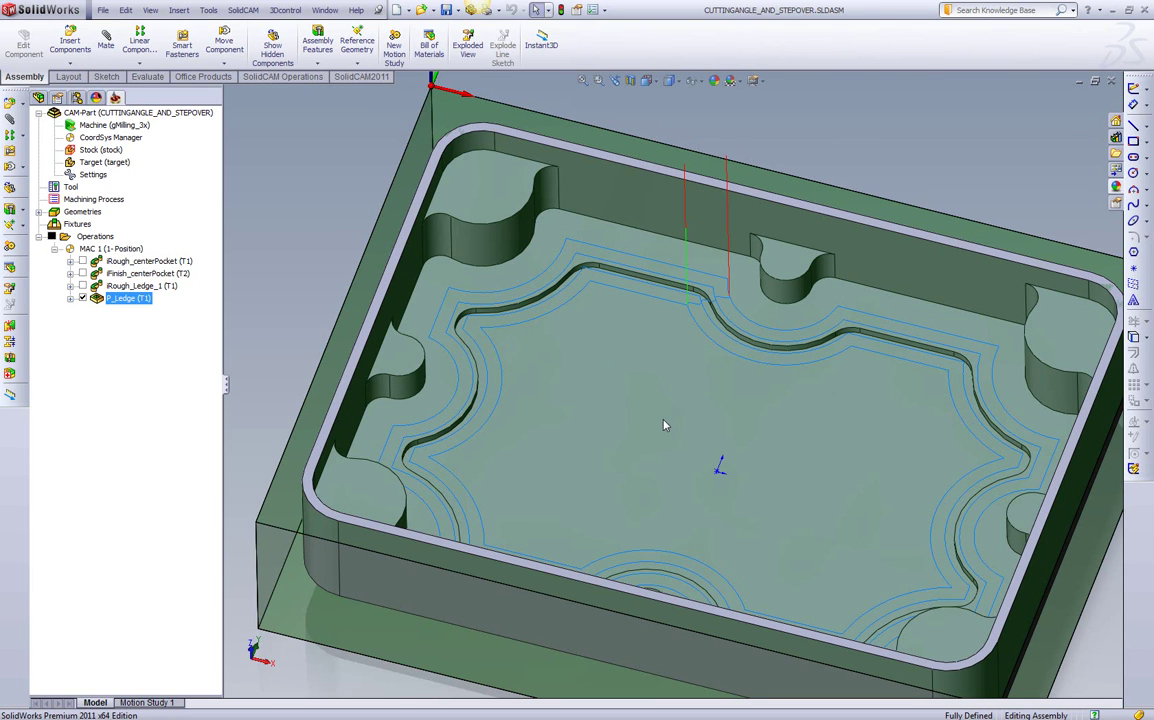
click(84, 299)
click(83, 286)
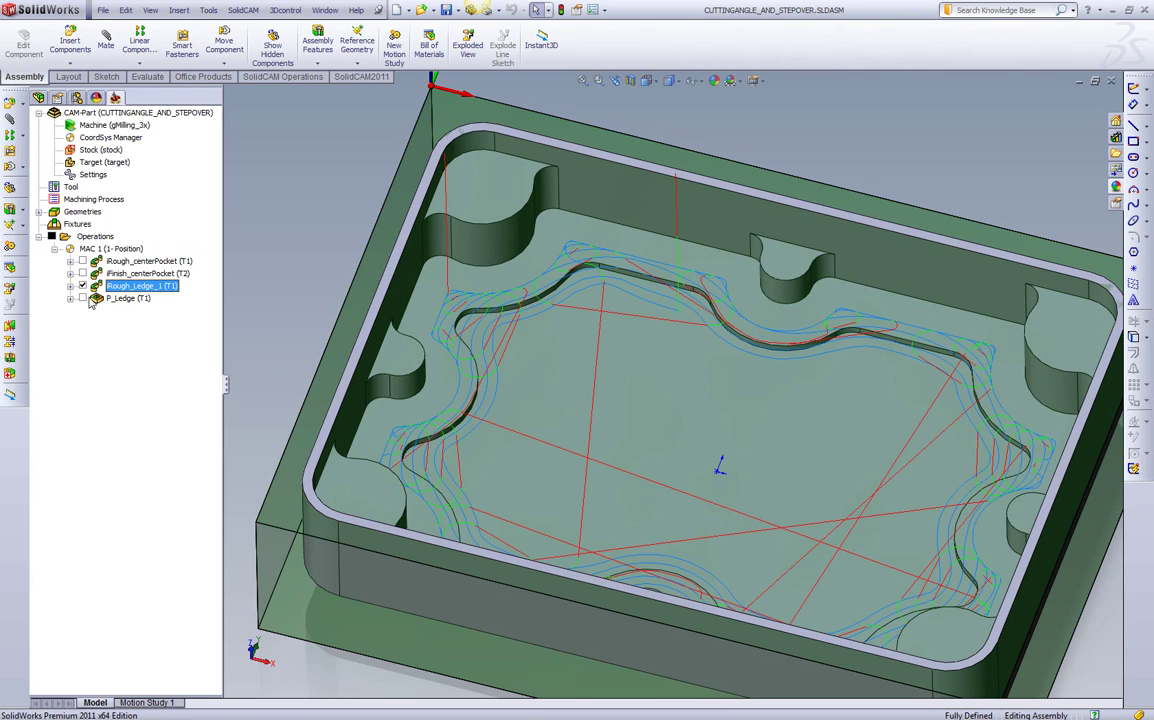
click(83, 286)
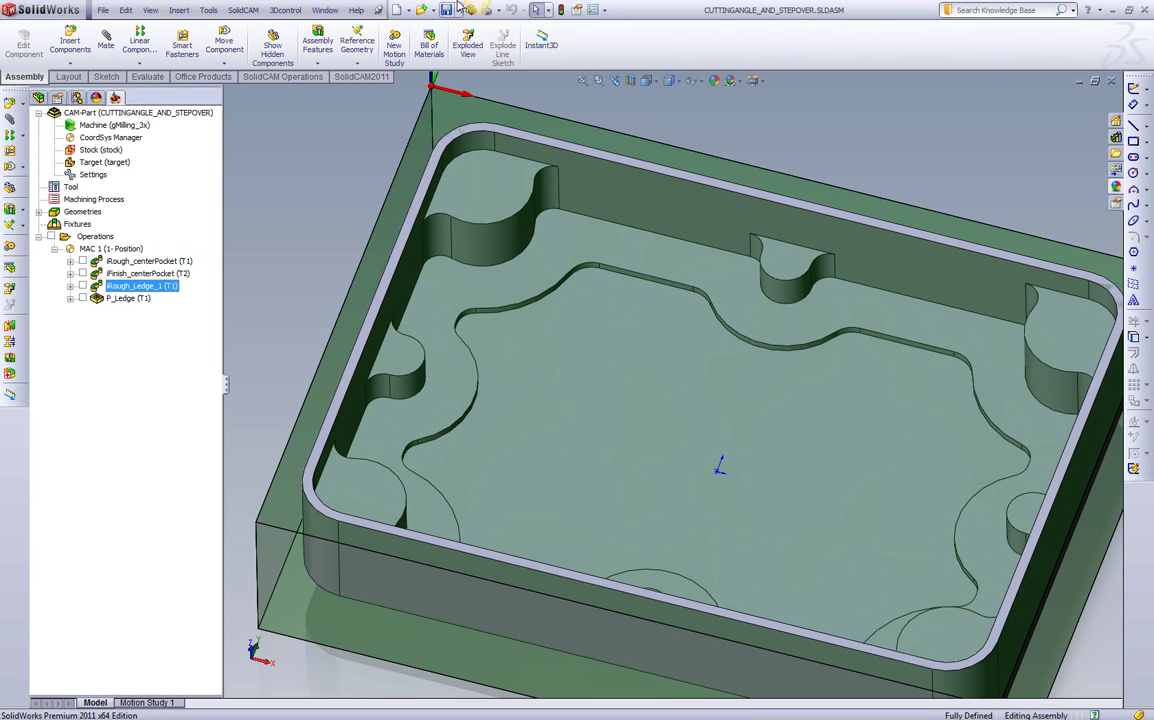
scroll(610, 345, up, 3)
scroll(620, 357, up, 3)
Step: Shift the part toward the upper left and capture the model view region with Jing
ctrl+middle_drag(620, 357, 391, 318)
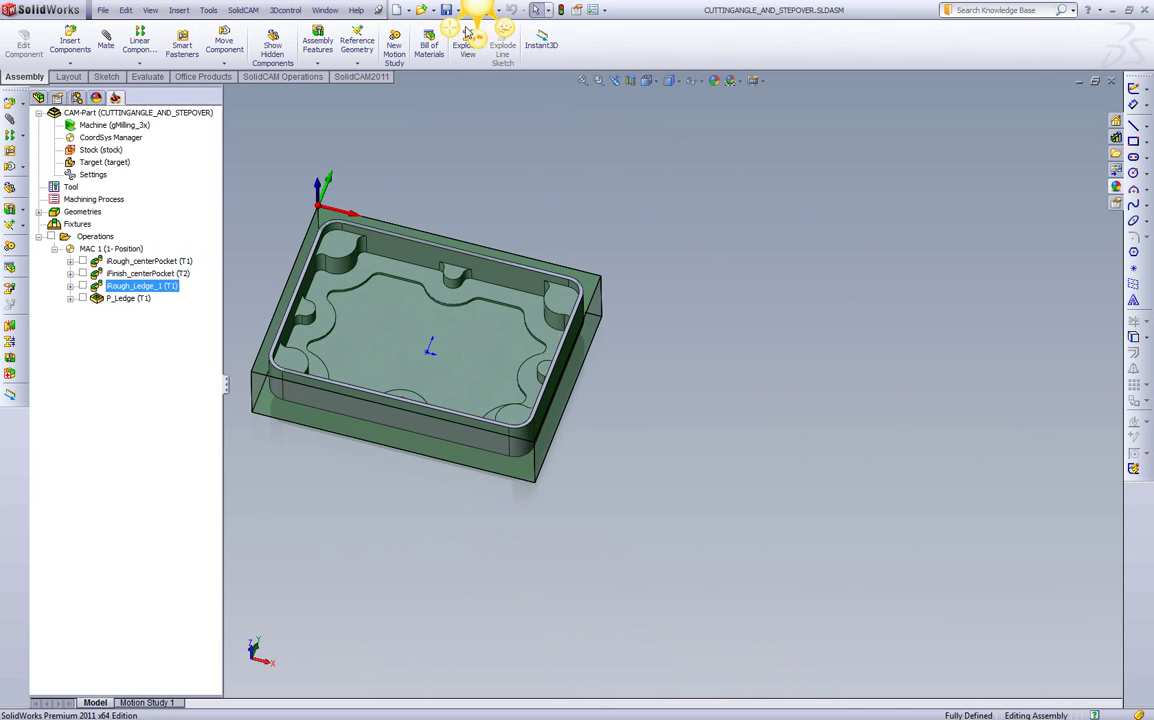
key(Print)
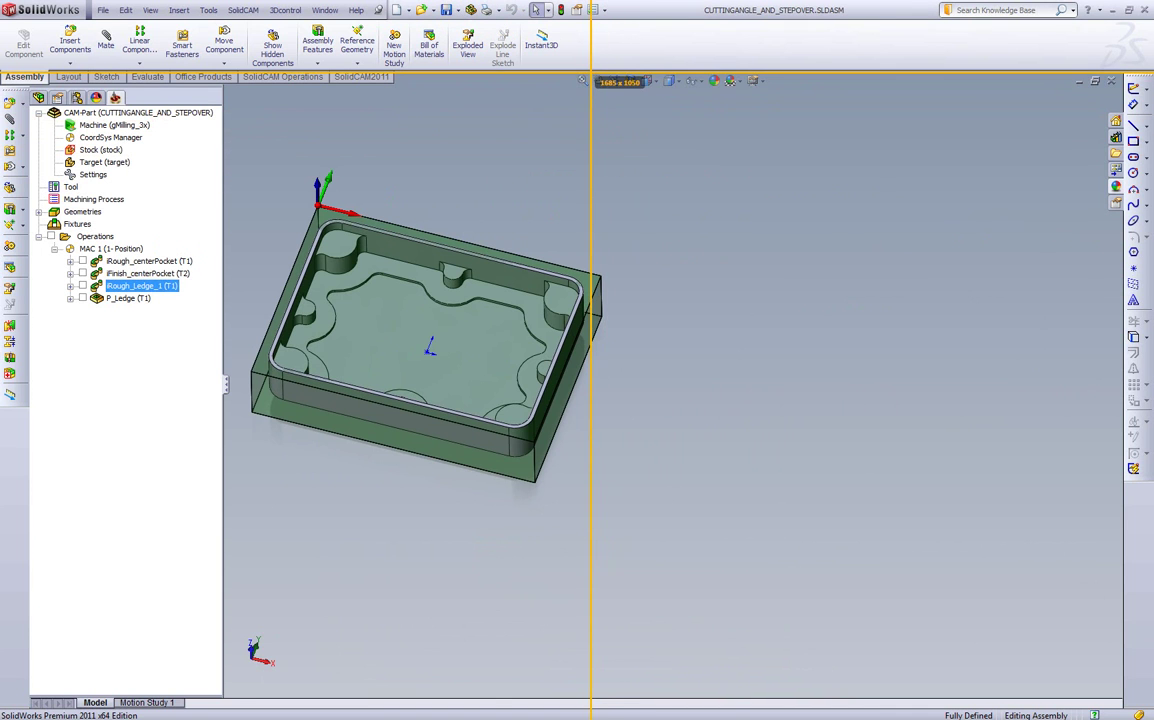
drag(594, 83, 1131, 708)
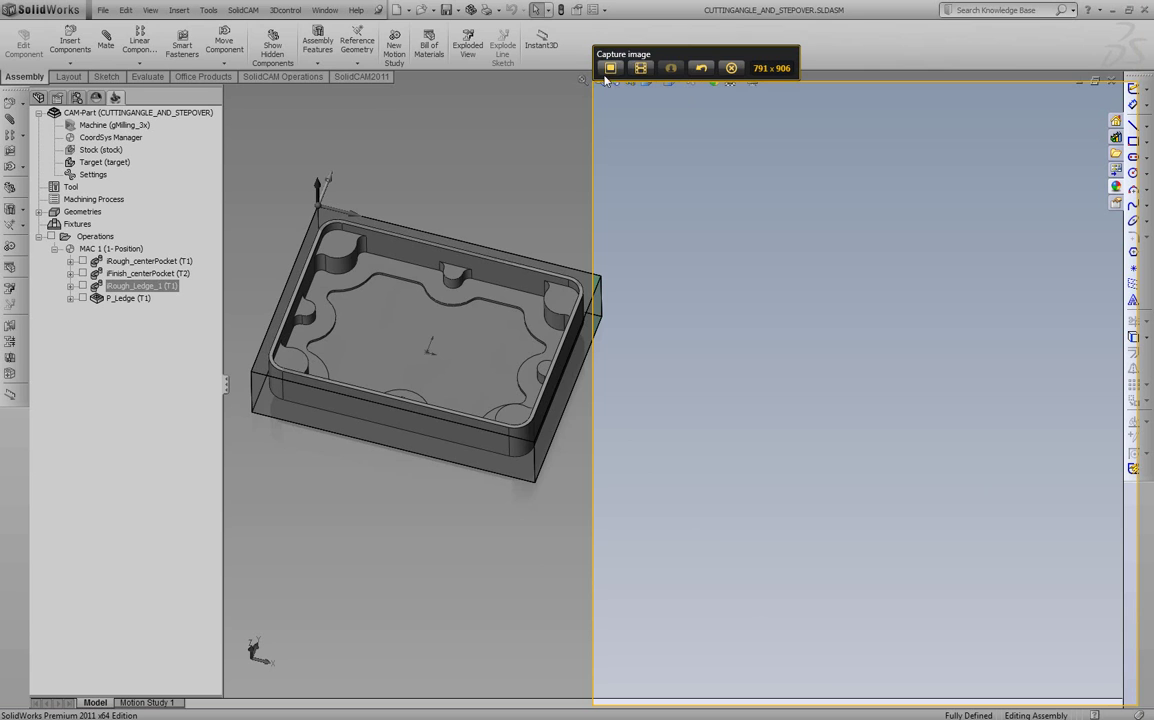
drag(593, 82, 217, 71)
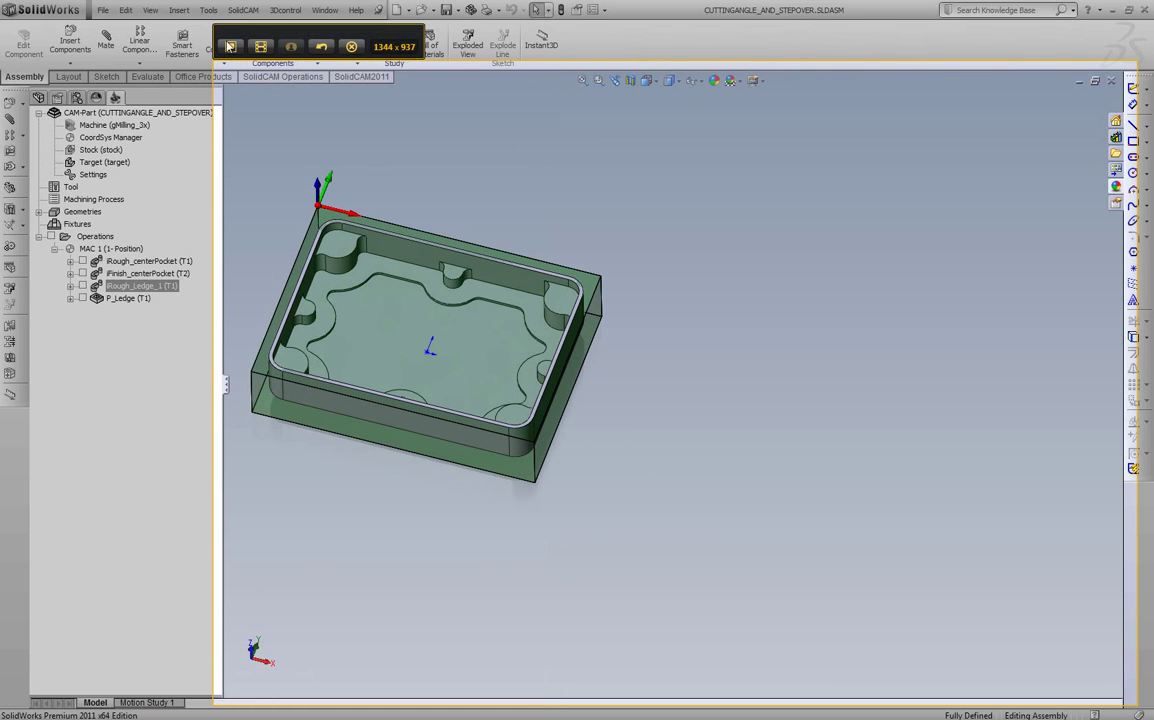
click(218, 42)
Step: Add a text box right of the model headed effects of not using "Controlled Step Over"
click(98, 73)
drag(571, 110, 1006, 576)
text(effe)
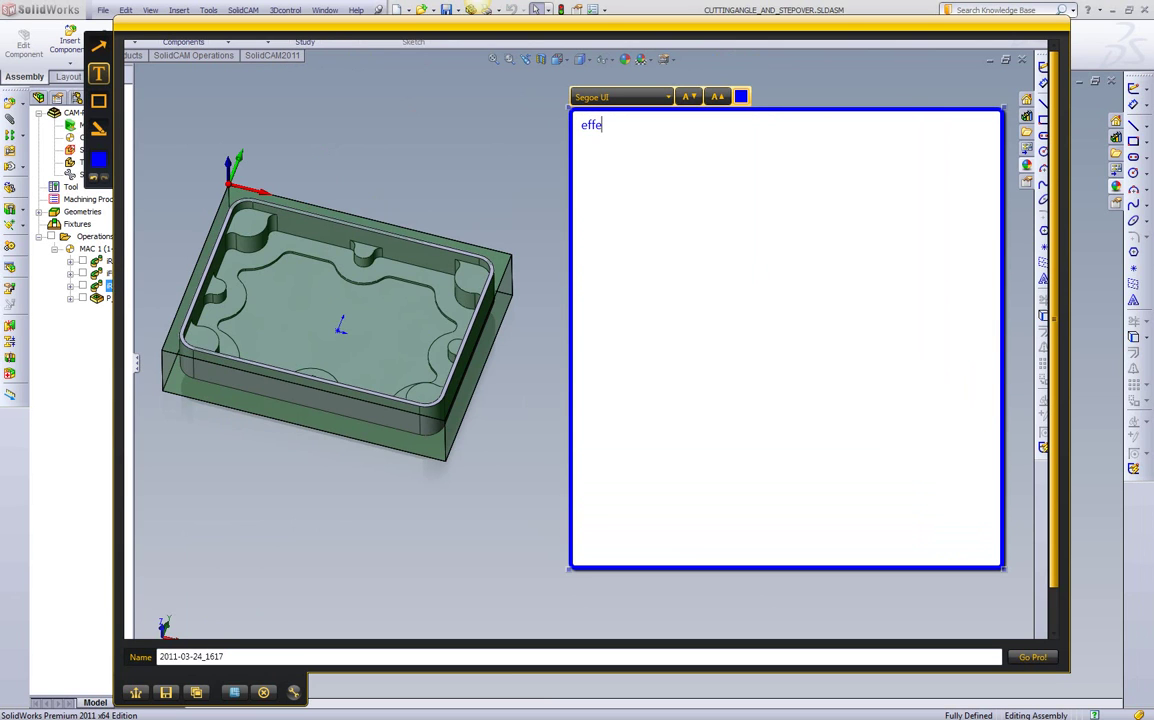
text(cts of not using "Controlled St)
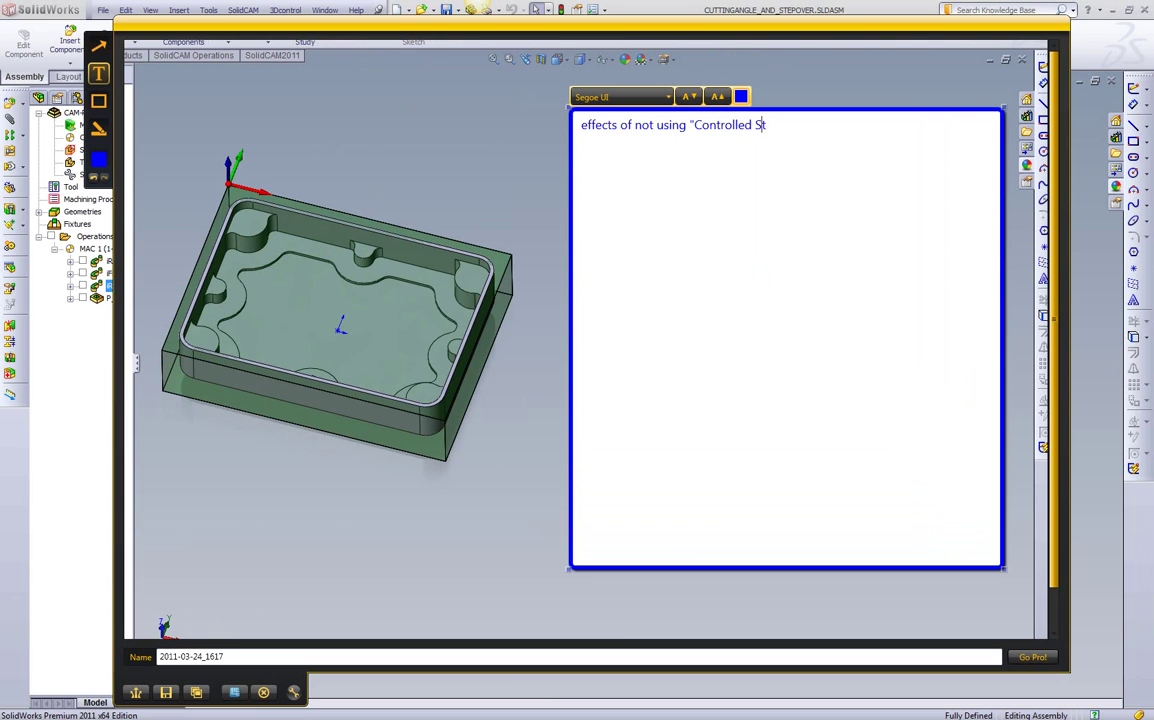
text(ep Ove)
Step: List 'Tool load is increased in the corners' with a) tool wear, b) broken tools, c) multiple depth of cuts, d) lower-flute wear
key(Return)
key(Return)
text(Tool load is increas)
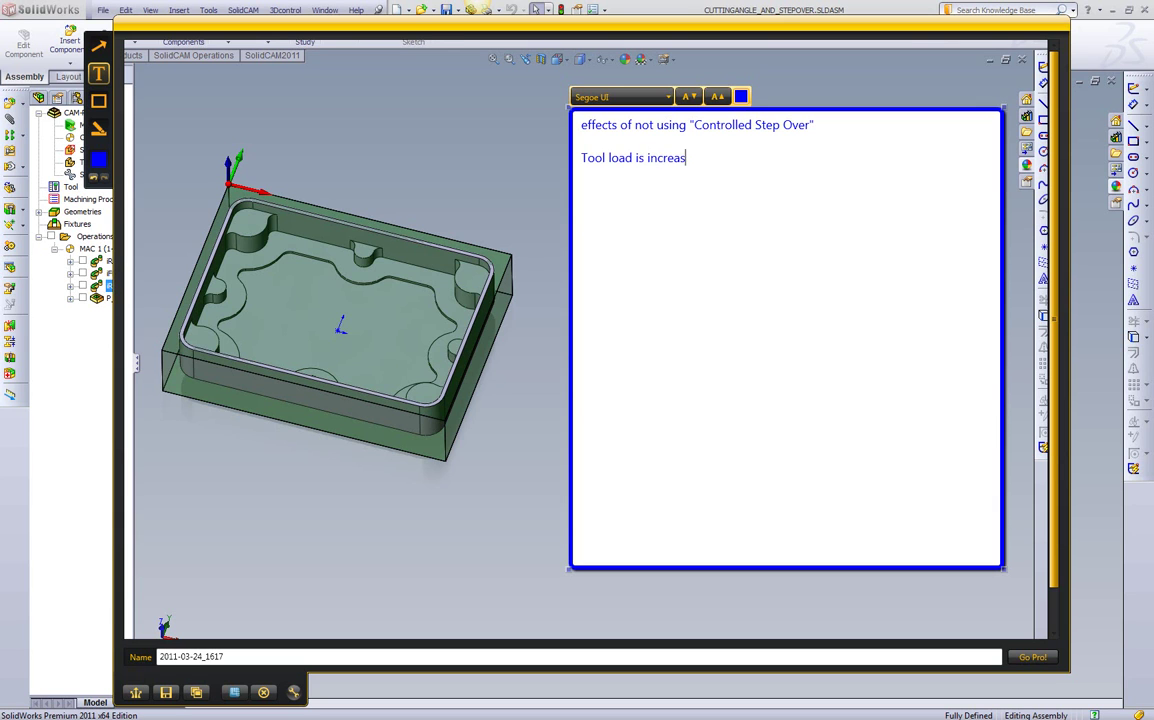
text(ed in the corners (i.e.)
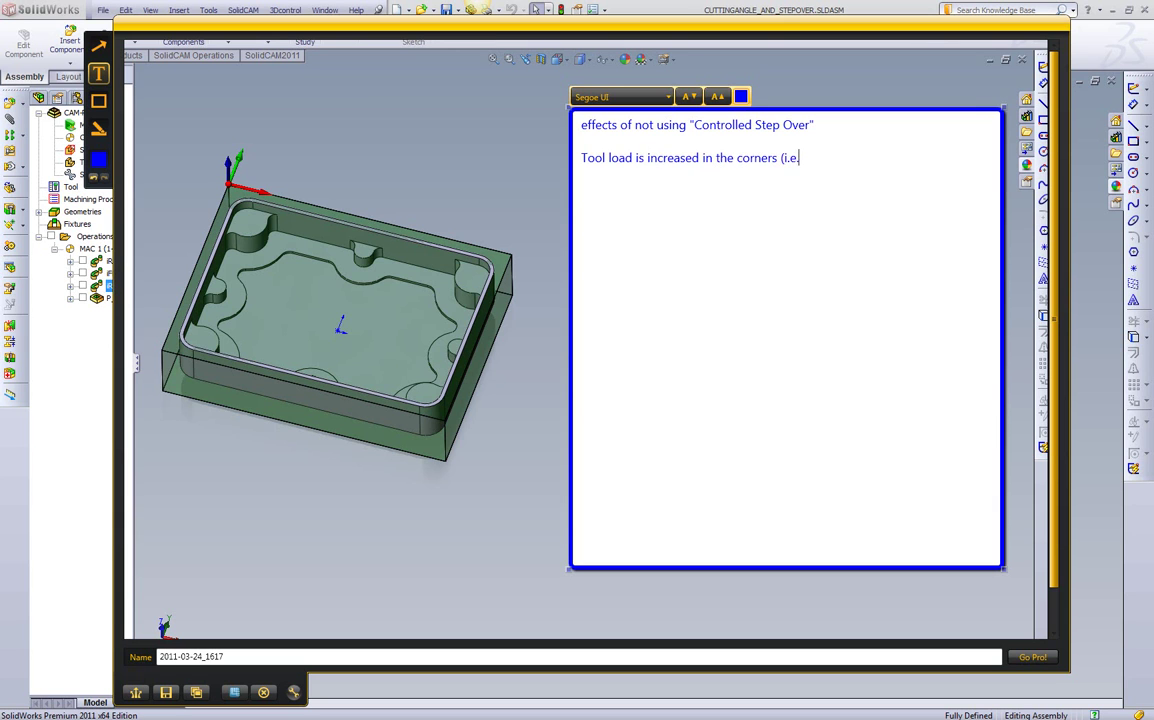
text( non-straight line cut)
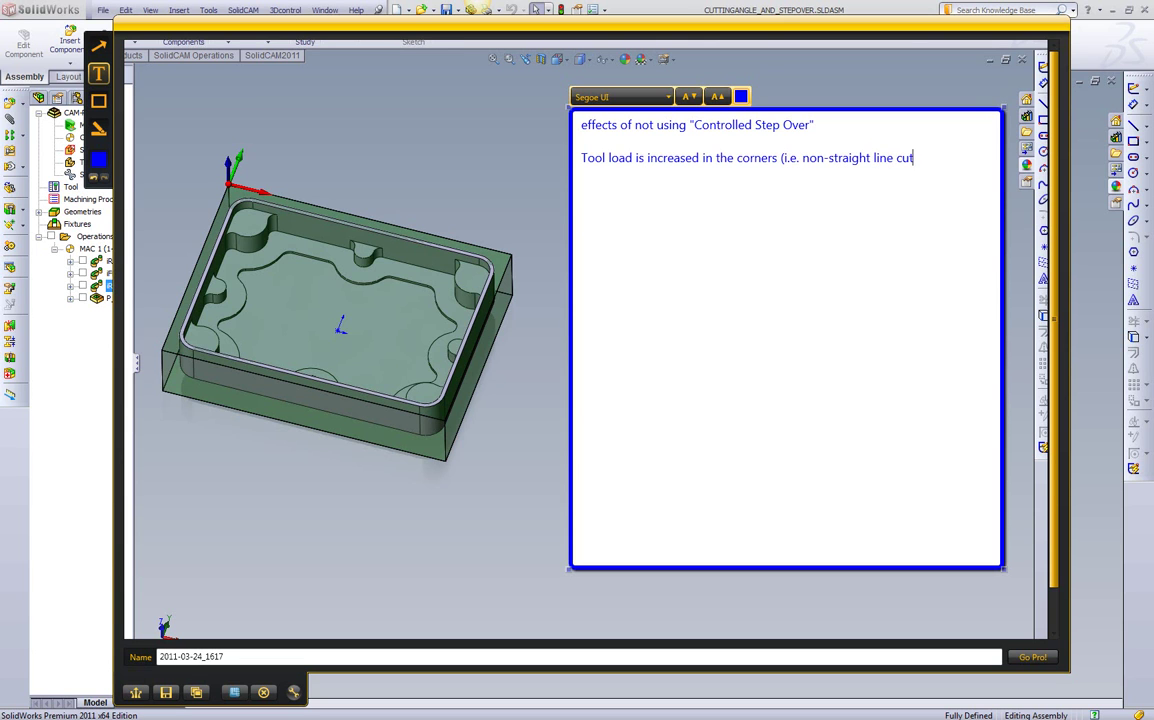
text(s) )
text(   a.)
text( Tool wear)
text( and fati)
text(gue)
key(Return)
text(b. Broken tools)
key(Return)
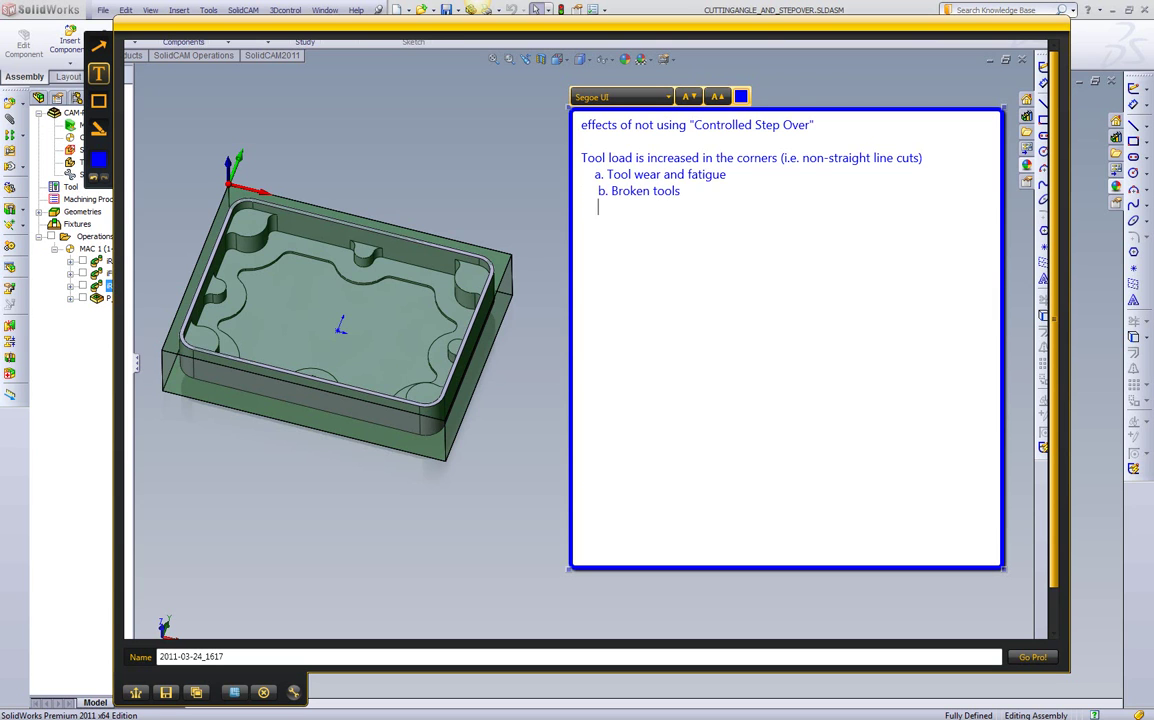
text(c. Multiple depth of cuts)
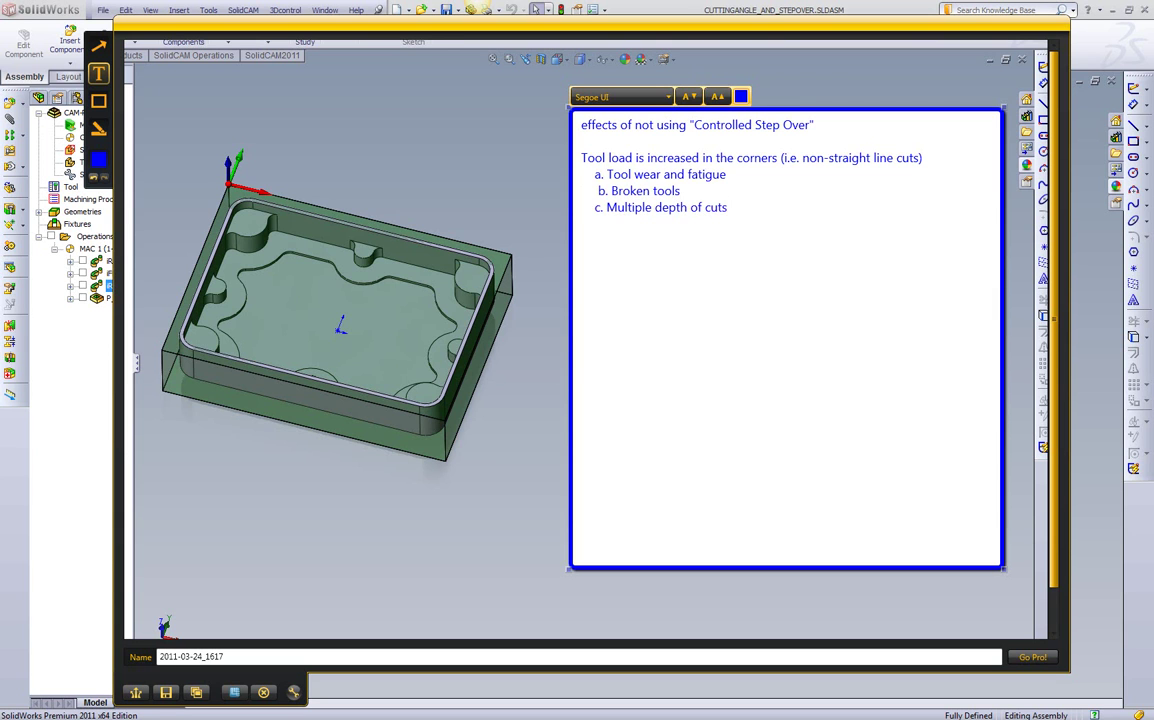
text(    d. WEar)
key(BackSpace)
key(BackSpace)
key(BackSpace)
text(ear the lower portion)
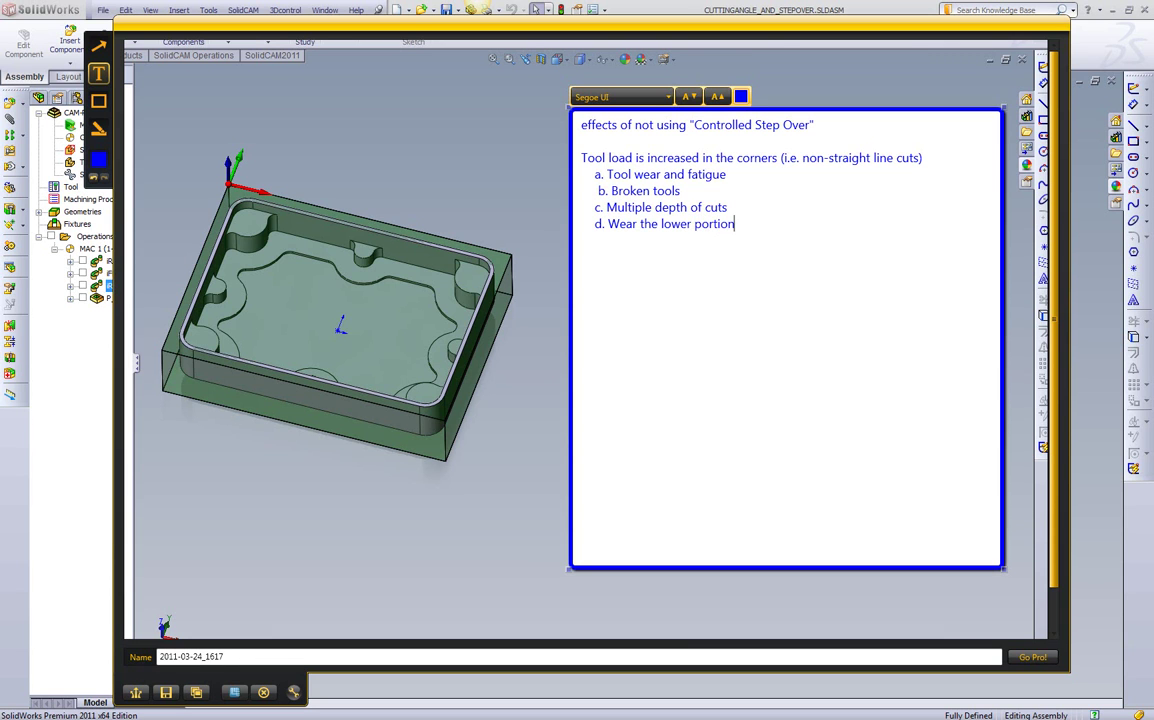
text( of the tool fl)
key(BackSpace)
key(BackSpace)
key(BackSpace)
Step: Add lines '1" Flute length', 'We only cut with 0.100"' and 'Never get to use the other .900" worth of flute'
text('s flute)
text(1")
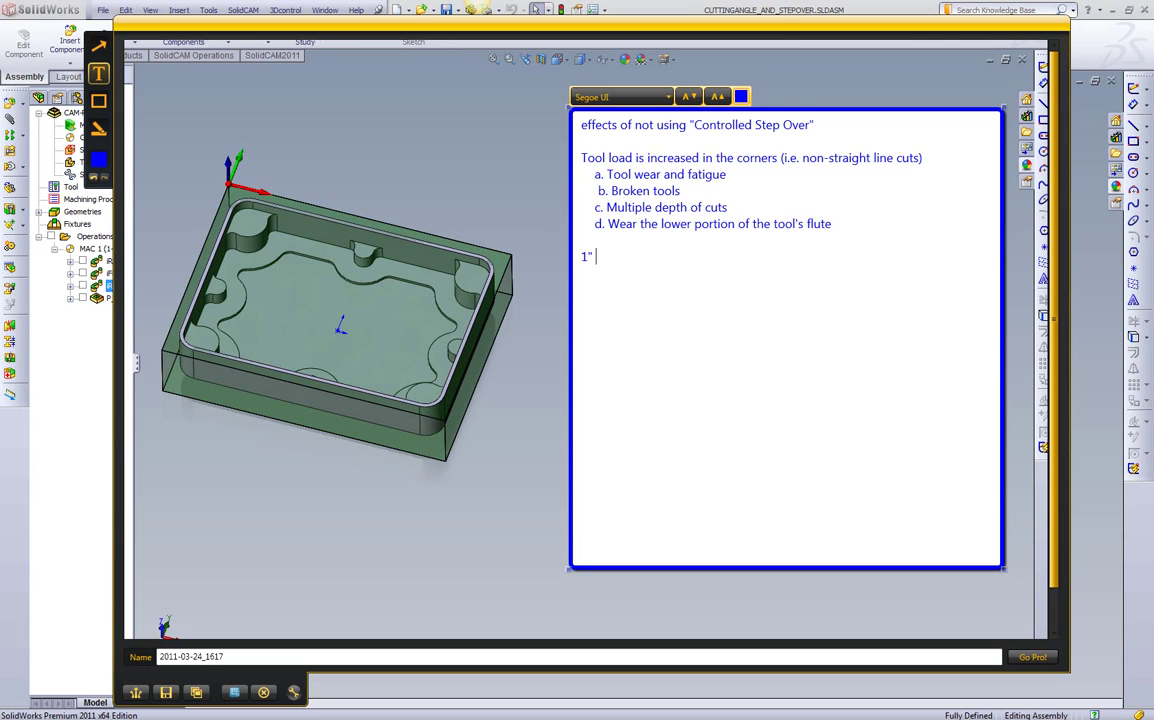
text( Flute length)
text(We only cut w)
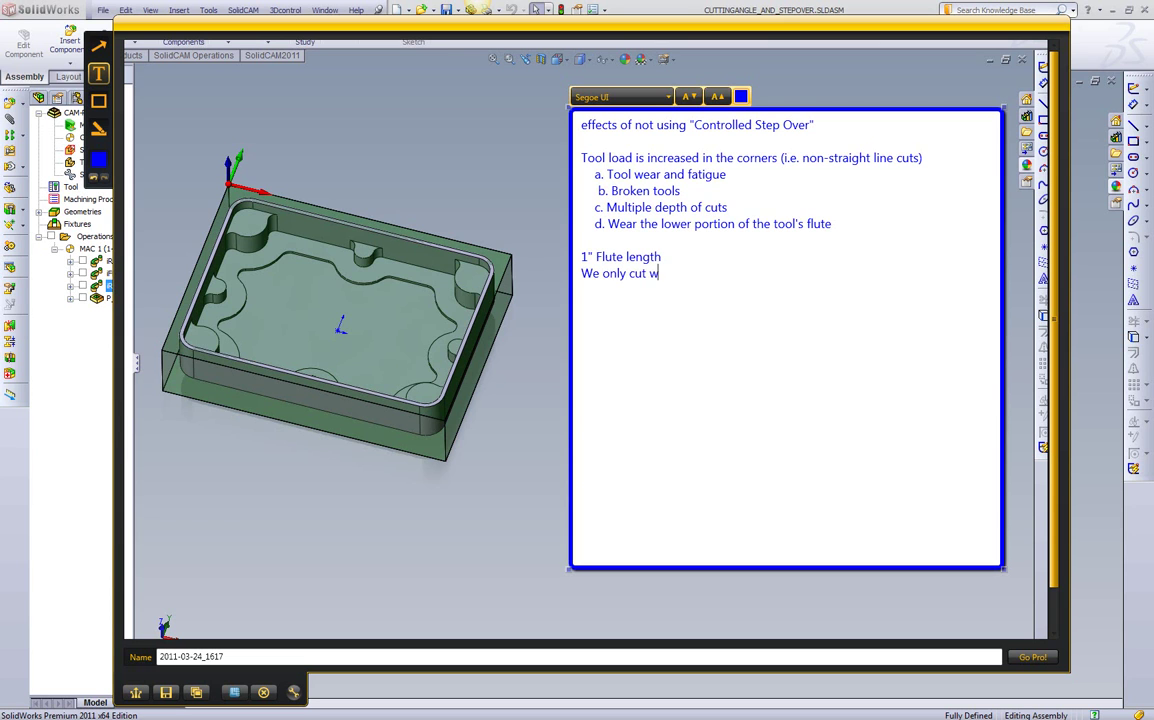
text(ith 0.050)
key(BackSpace)
key(BackSpace)
key(BackSpace)
text(100")
key(Return)
text(Never get )
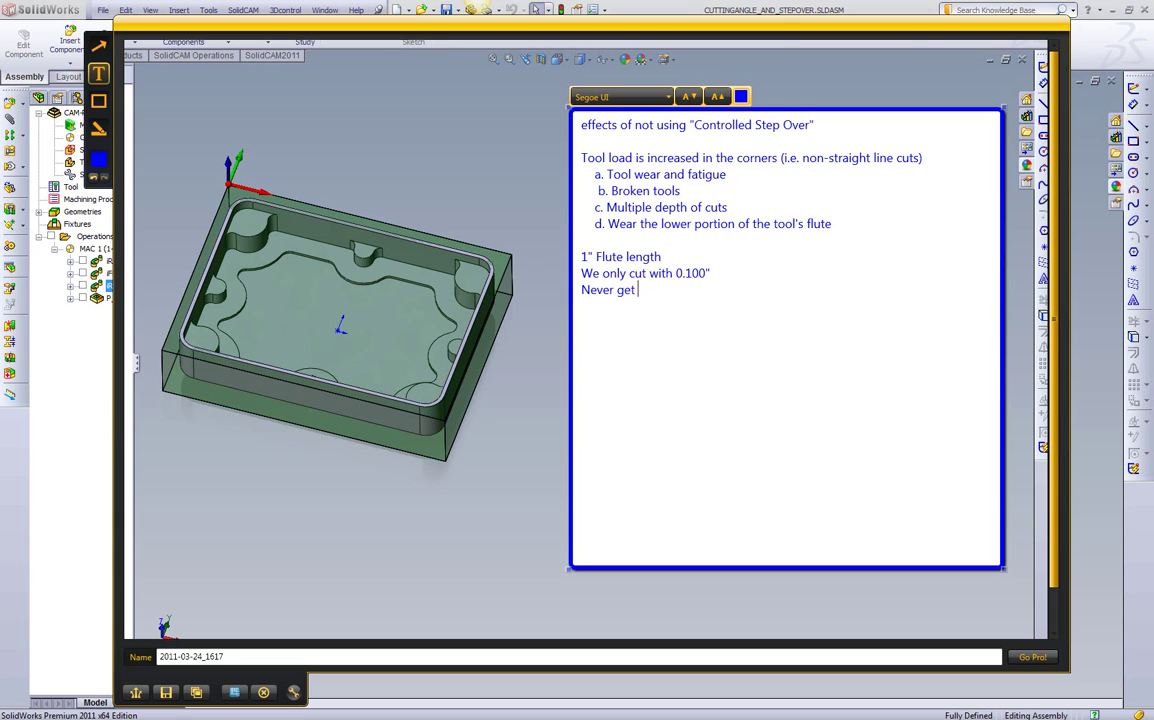
text(to use the other .900" wor)
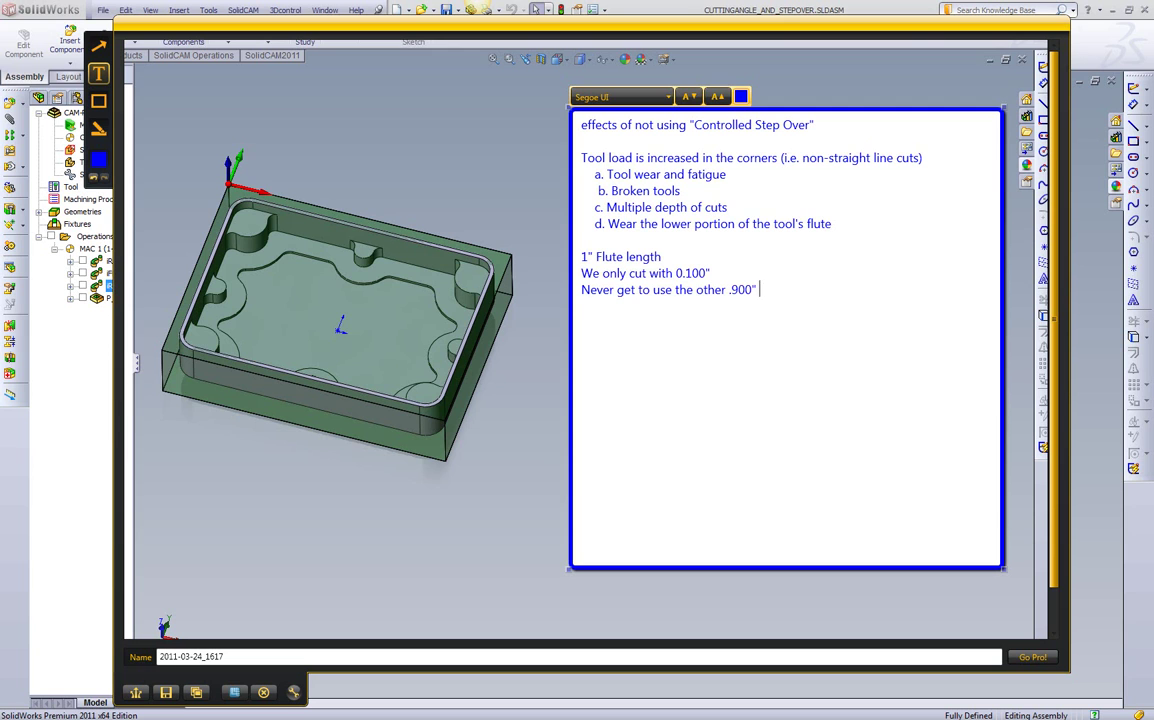
text(th of flute)
Step: Type 'This leads to...' with items: 1. Slower cycle times, 2. Increased tool costs, 3. Scrap parts (from broken tools), 4. Decreased chance of machining an acceptable first run part
text(This leads to..)
text(.)
key(Return)
text(1. So)
key(BackSpace)
text(lower cycle times)
key(Return)
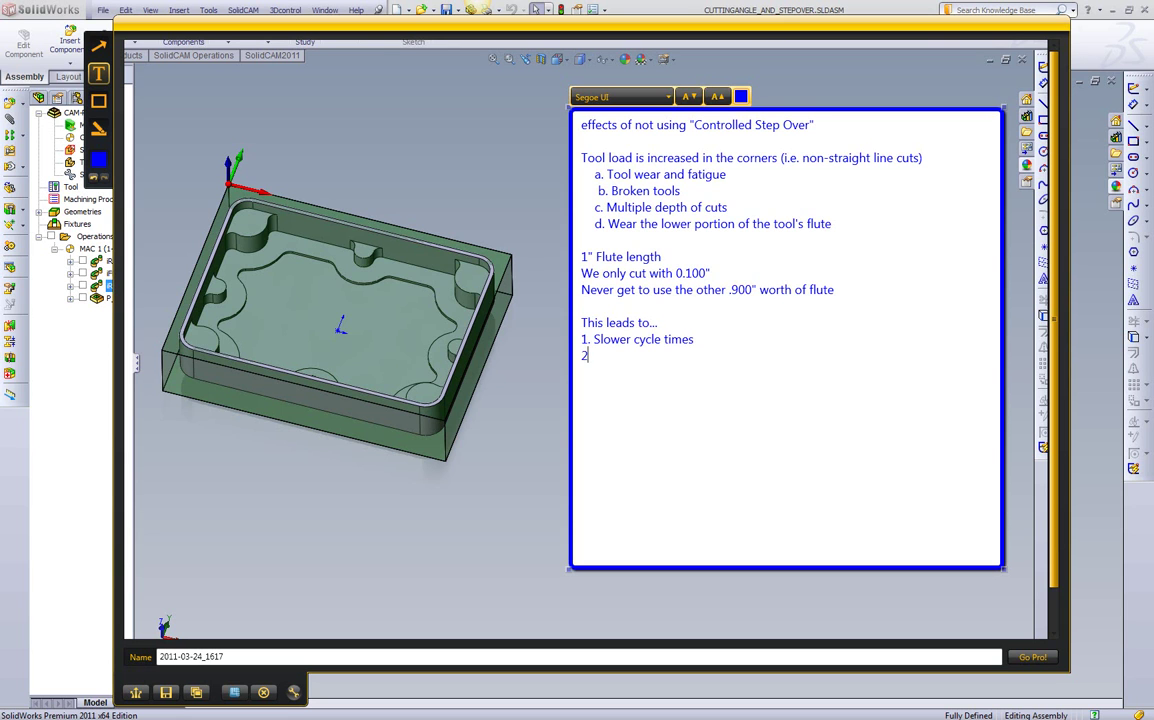
text(2. Increased tool o)
text(osts)
key(Return)
text(3. Sca)
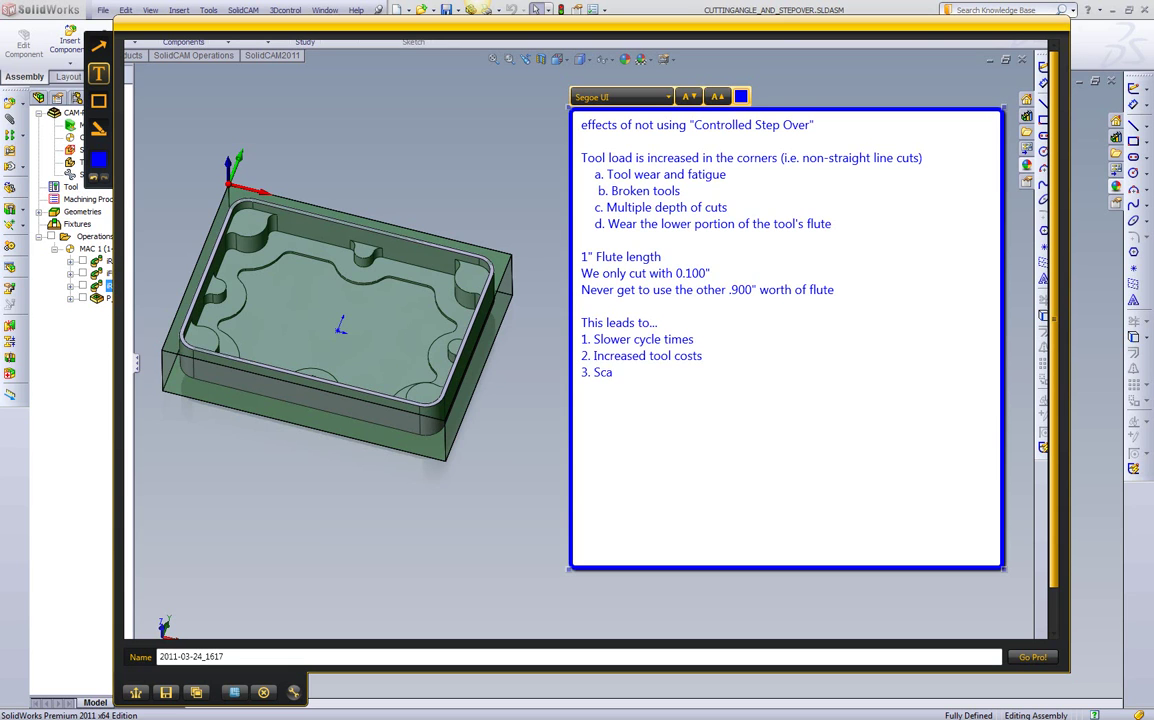
key(BackSpace)
text(rap parts (from broken tools))
key(Return)
text(4. Decre)
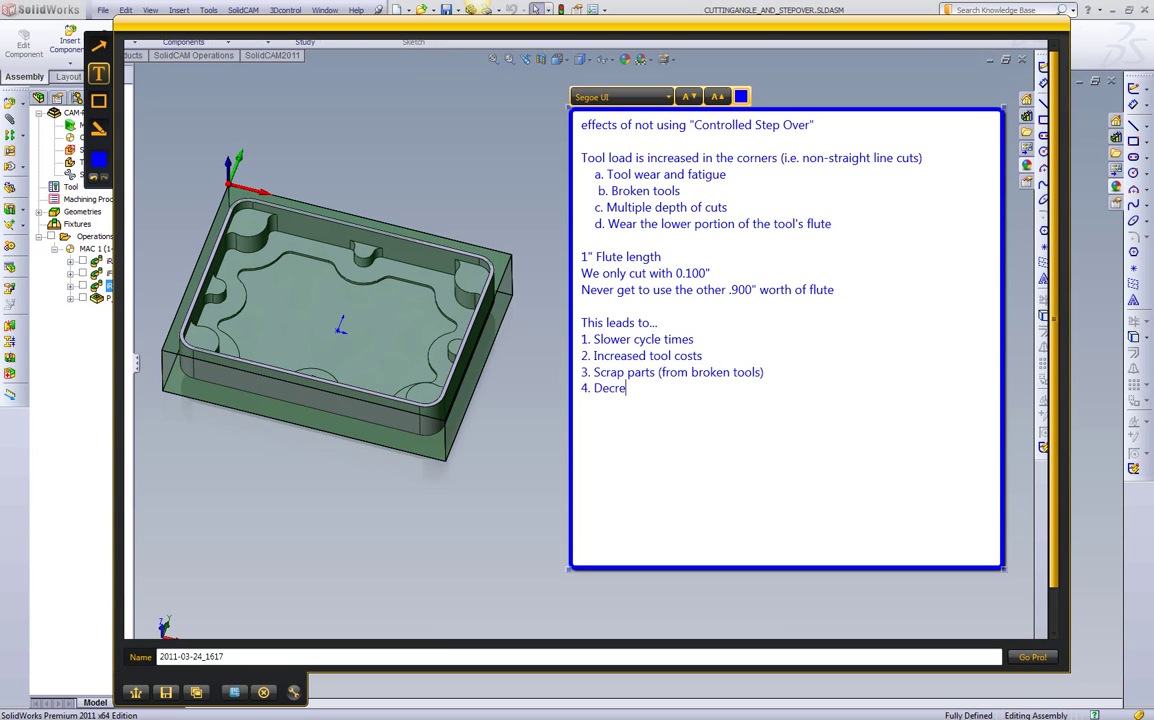
text(ased chance of machining an a)
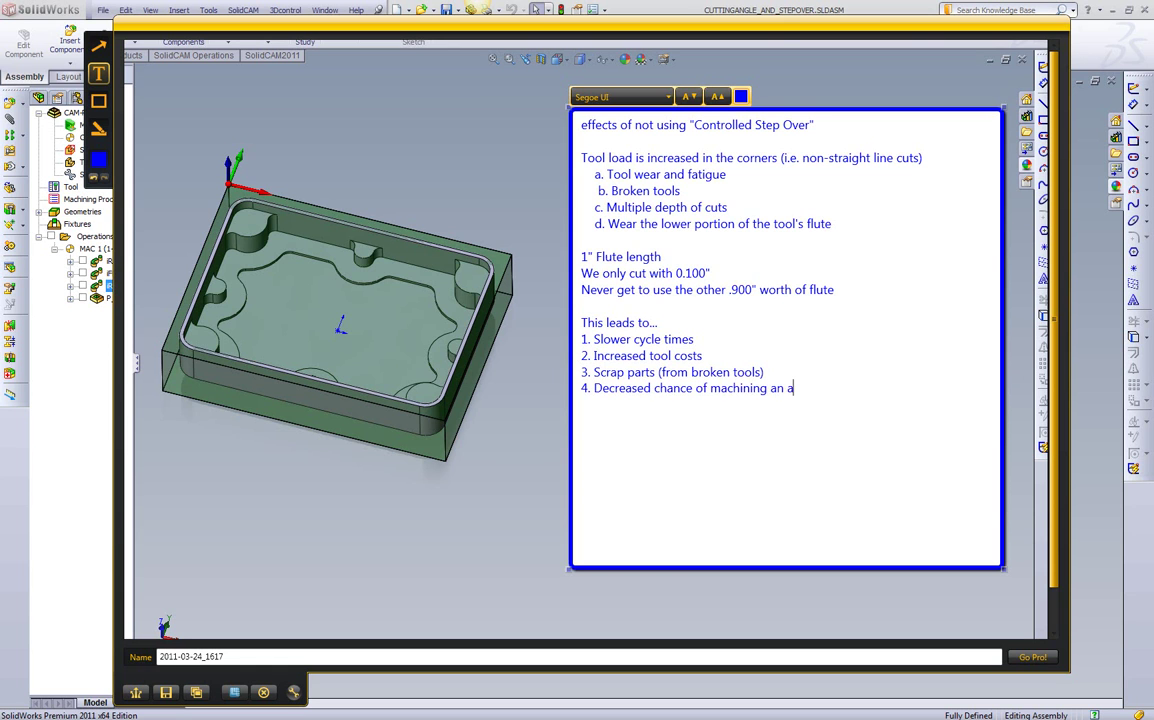
text(cceptable first run part)
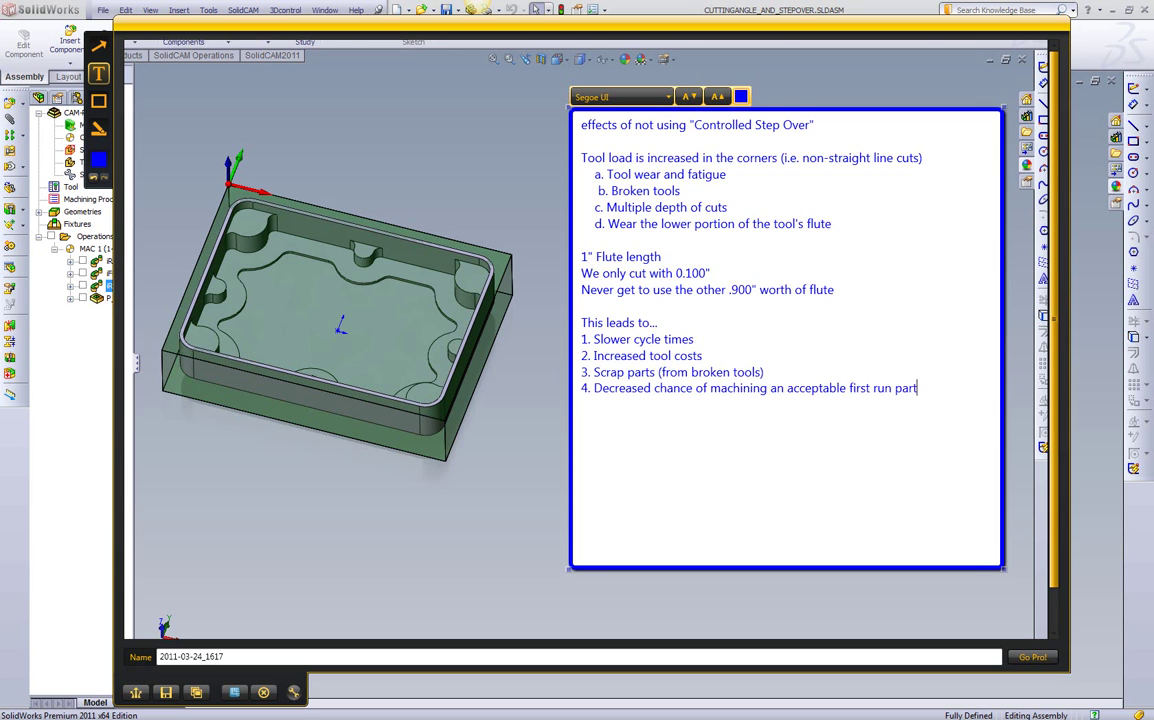